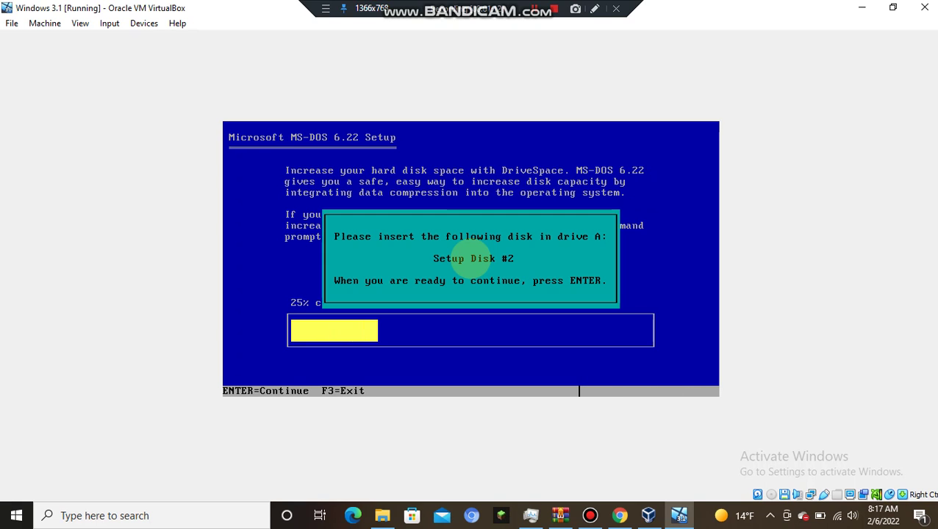
# - Load the Disk 2 - 1.44mb image into the virtual floppy drive and continue the MS-DOS 6.22 setup
pyautogui.click(144, 23)
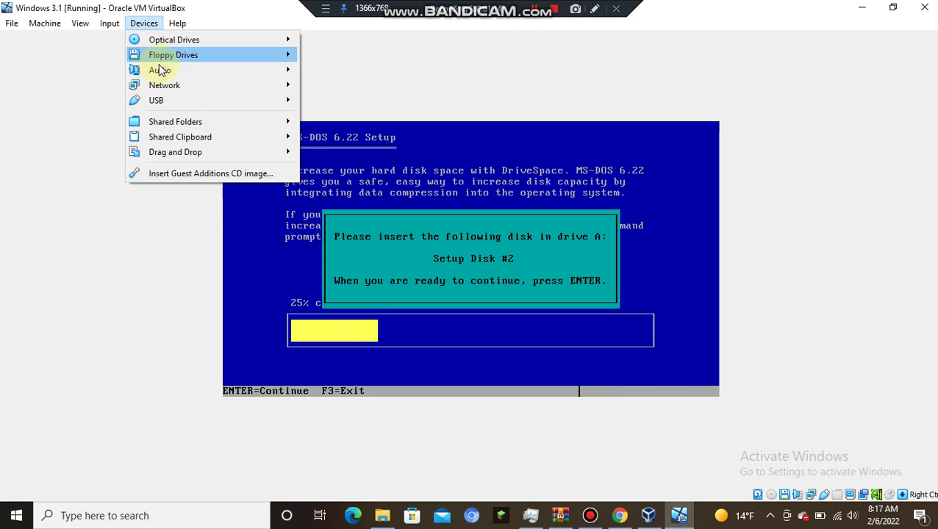
pyautogui.moveTo(268, 57)
pyautogui.click(339, 57)
pyautogui.click(333, 206)
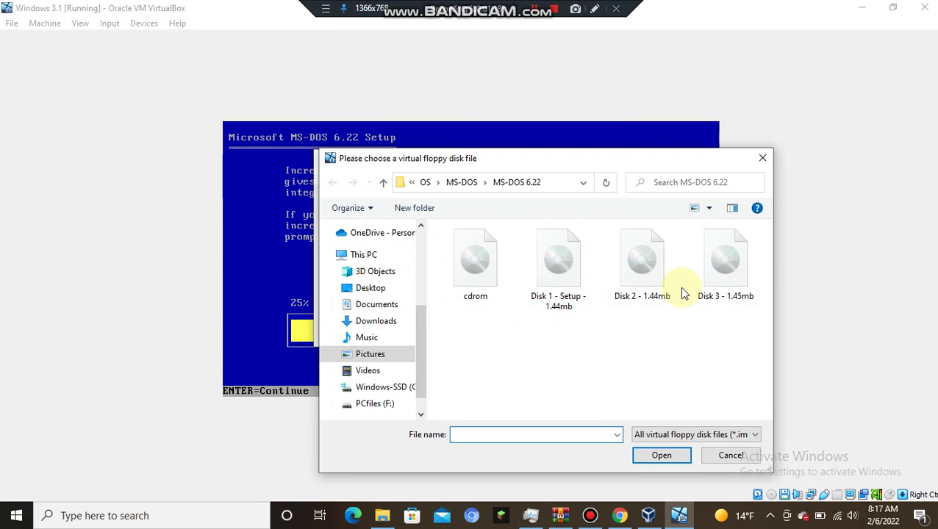
pyautogui.click(628, 276)
pyautogui.click(661, 455)
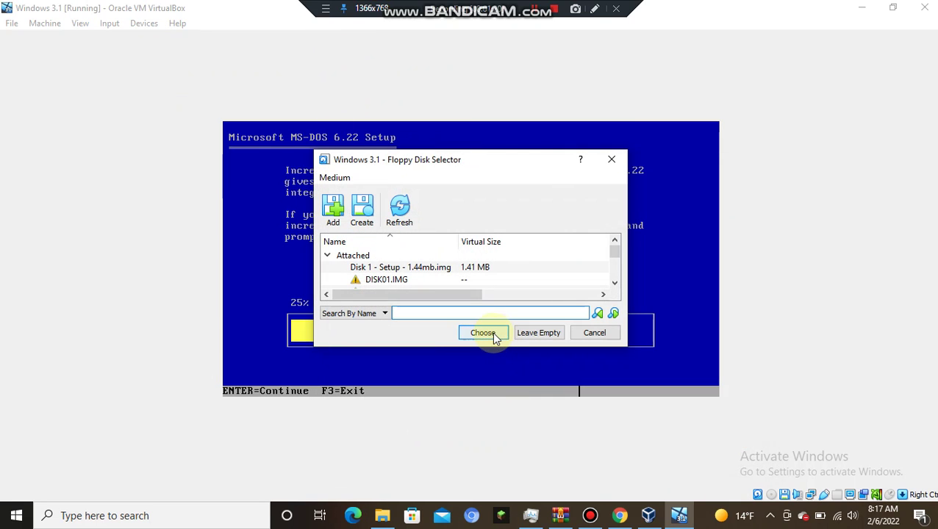
pyautogui.click(483, 333)
pyautogui.press('Return')
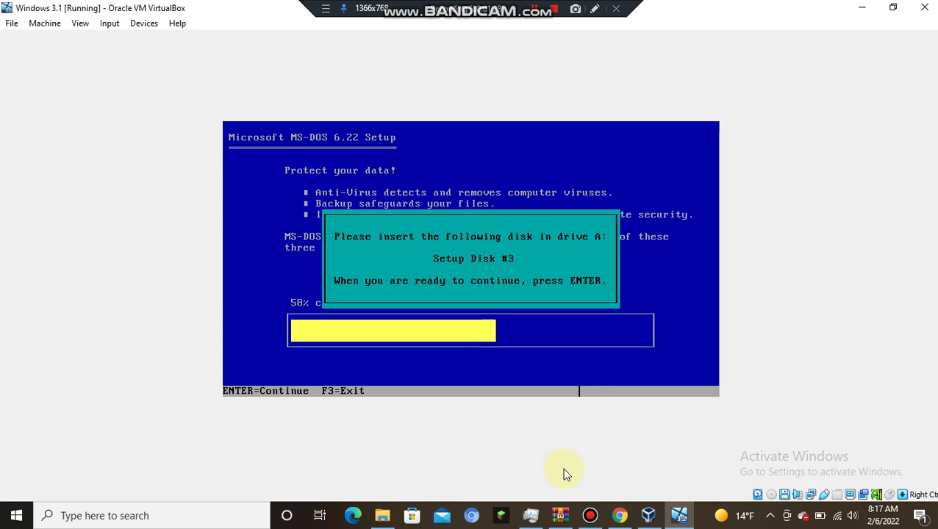
pyautogui.click(620, 515)
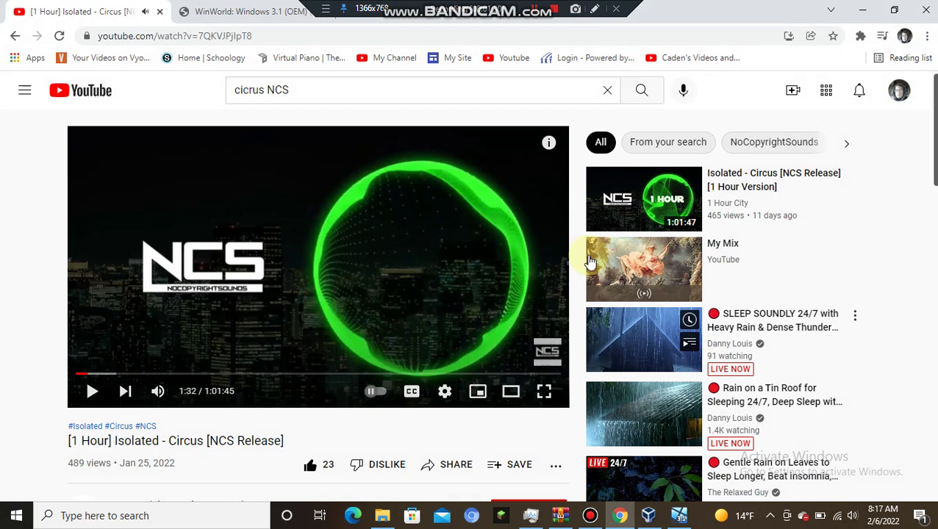
pyautogui.click(677, 515)
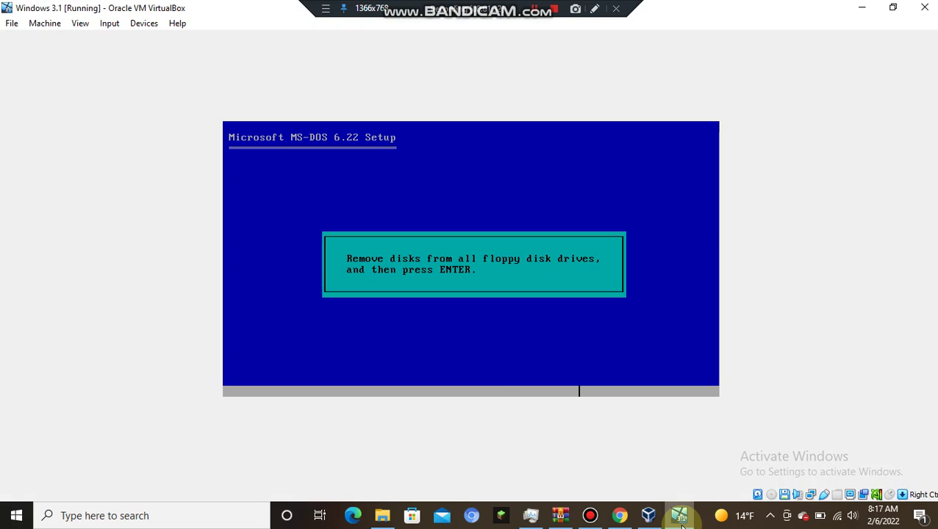
# - Remove the disk from the virtual floppy drive, then finish the MS-DOS setup by restarting the virtual machine
pyautogui.click(144, 23)
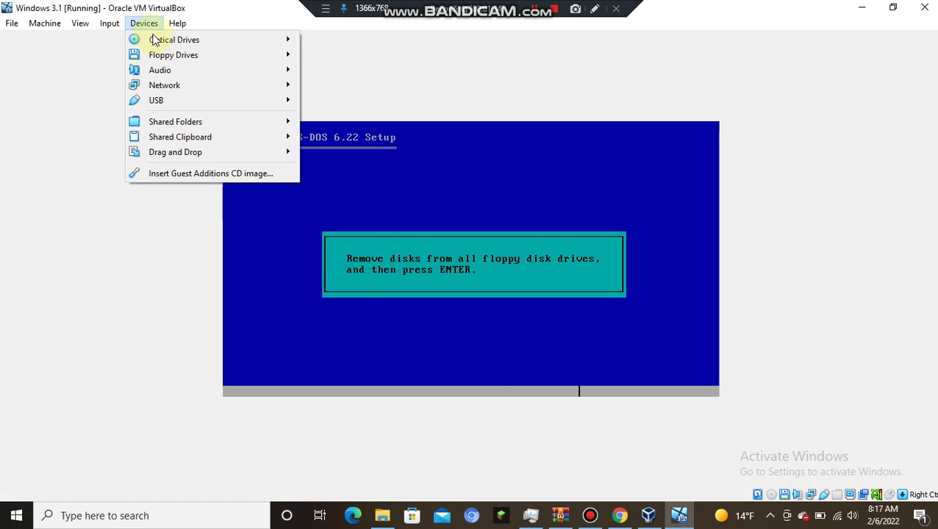
pyautogui.moveTo(173, 55)
pyautogui.click(372, 174)
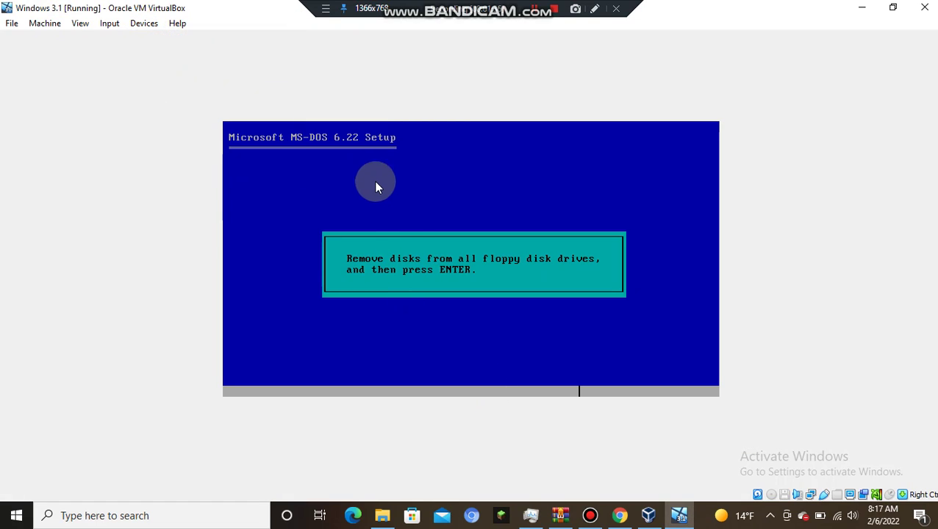
pyautogui.click(411, 257)
pyautogui.press('Return')
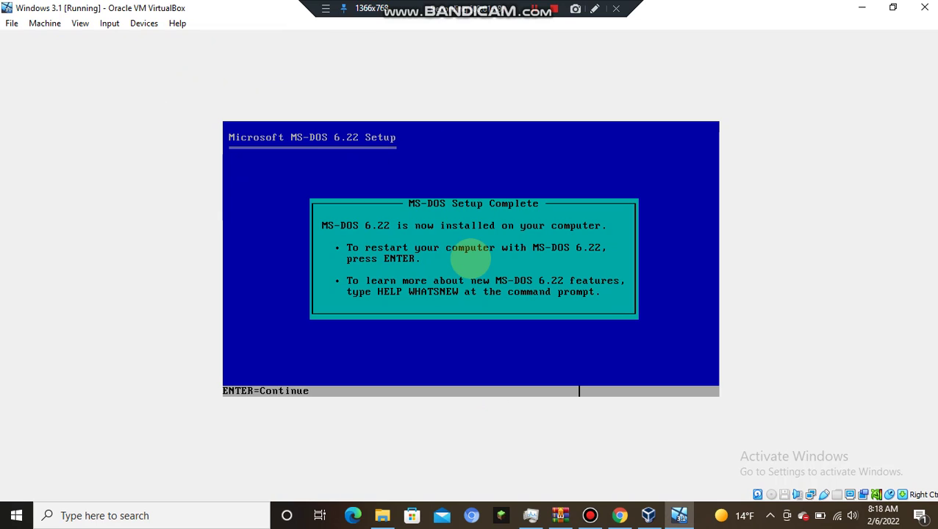
pyautogui.press('Return')
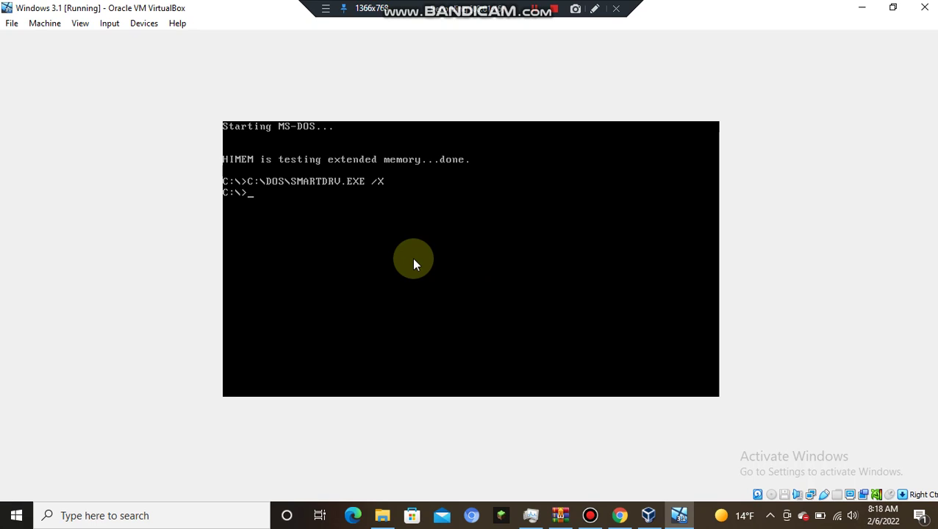
# - Open the file chooser for adding a new disk image to the virtual machine's floppy drive
pyautogui.click(144, 23)
pyautogui.moveTo(155, 55)
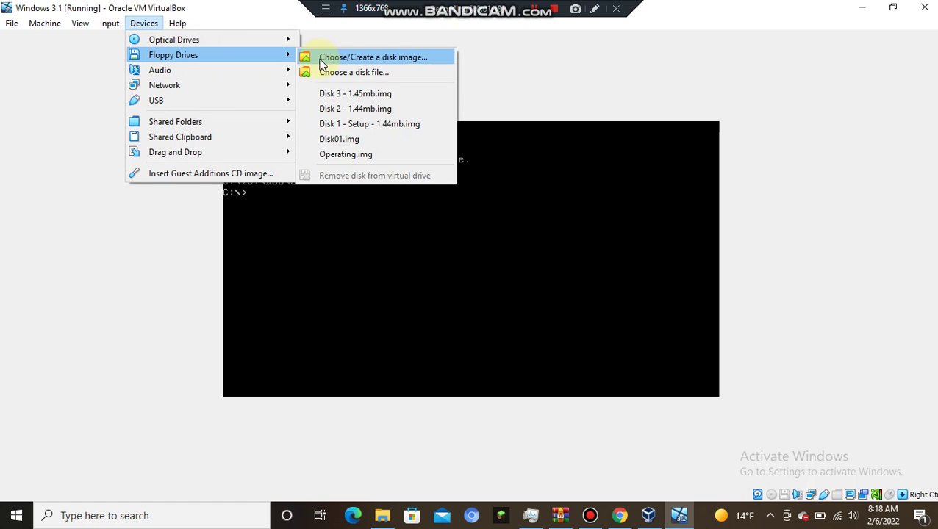
pyautogui.click(336, 61)
pyautogui.click(331, 209)
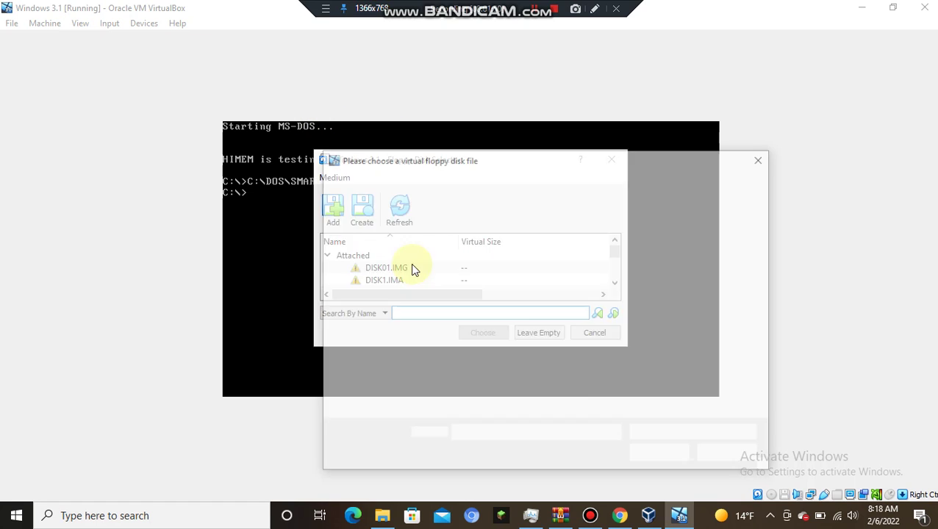
pyautogui.click(373, 321)
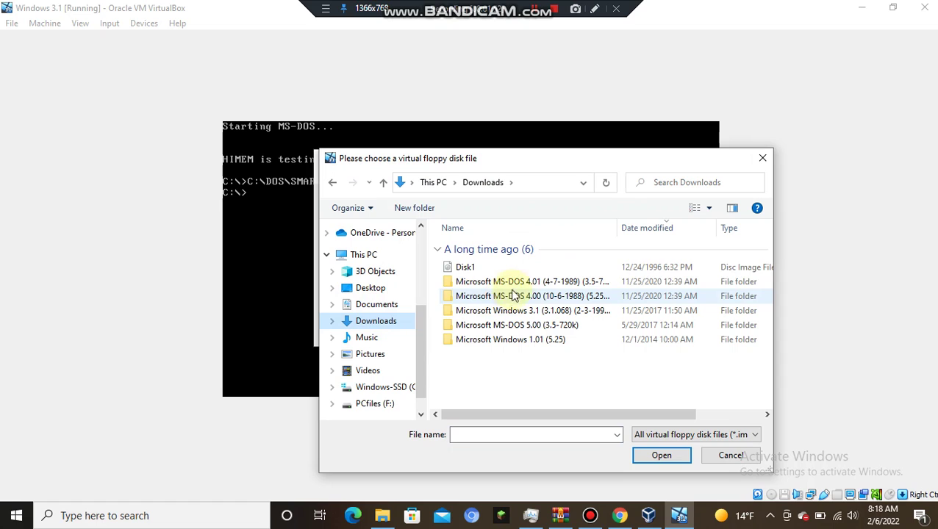
pyautogui.doubleClick(510, 310)
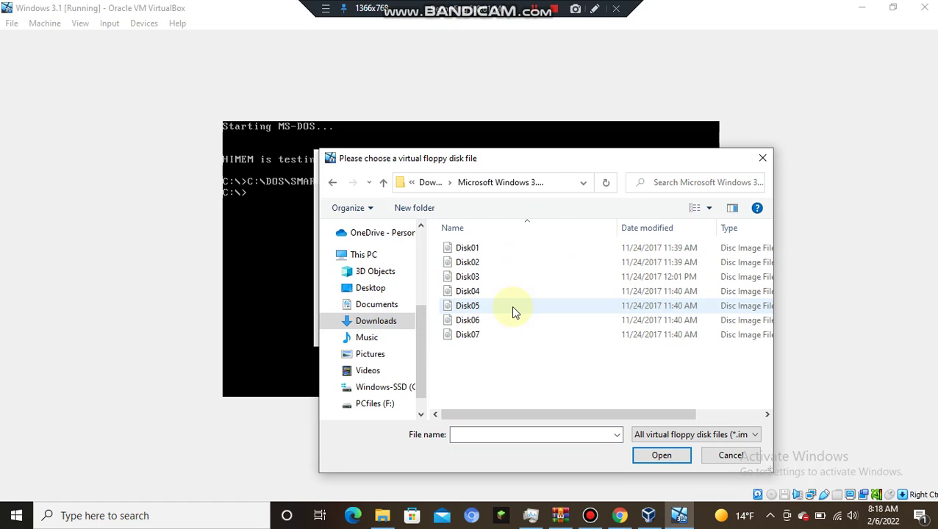
pyautogui.click(478, 250)
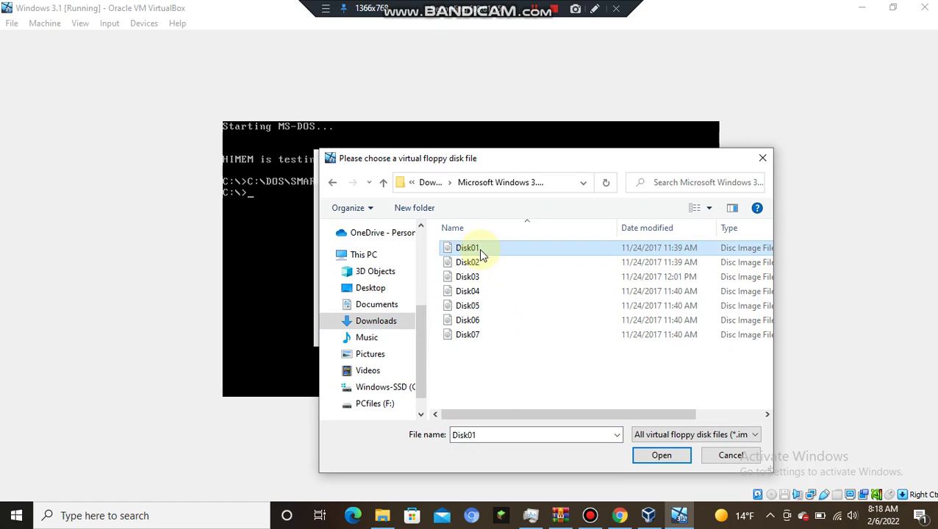
pyautogui.click(381, 322)
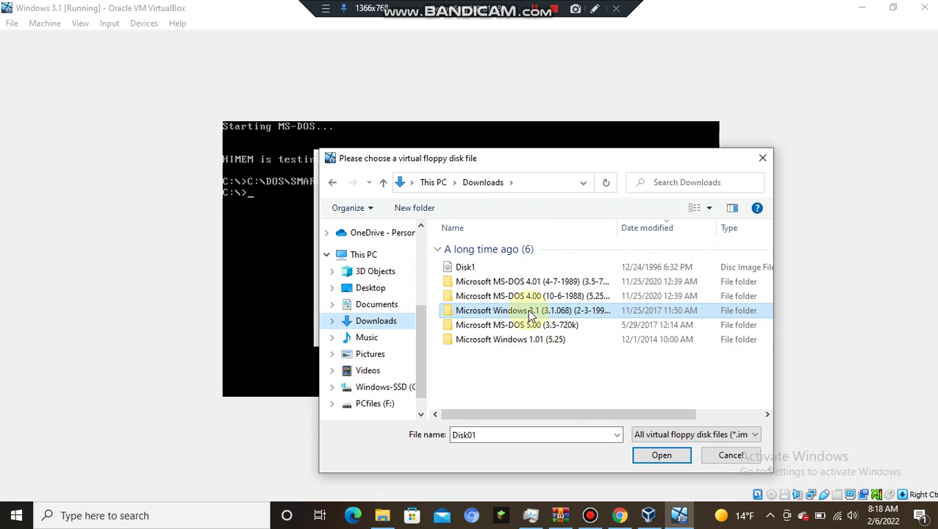
# - Insert DISK01 from the Microsoft Windows 3.1 (OEM) (5.25) folder in Documents into the virtual floppy drive
pyautogui.click(384, 307)
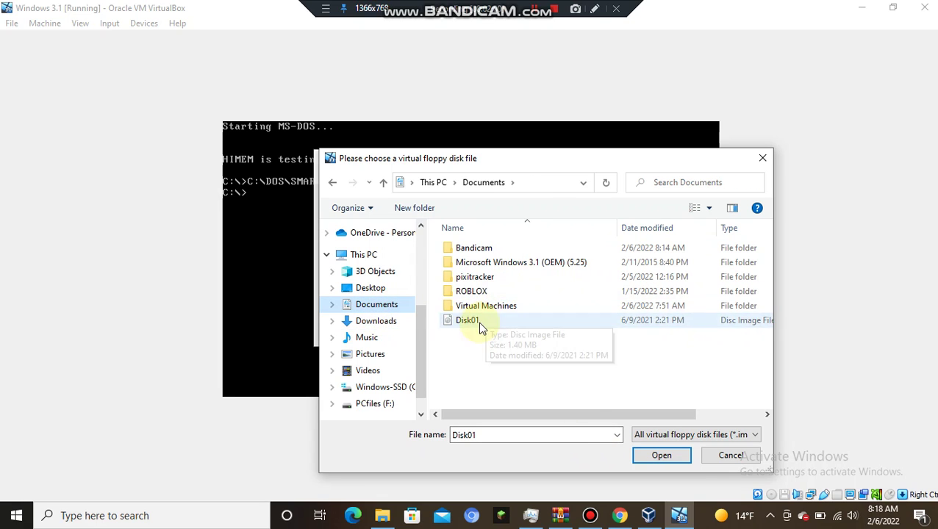
pyautogui.doubleClick(502, 265)
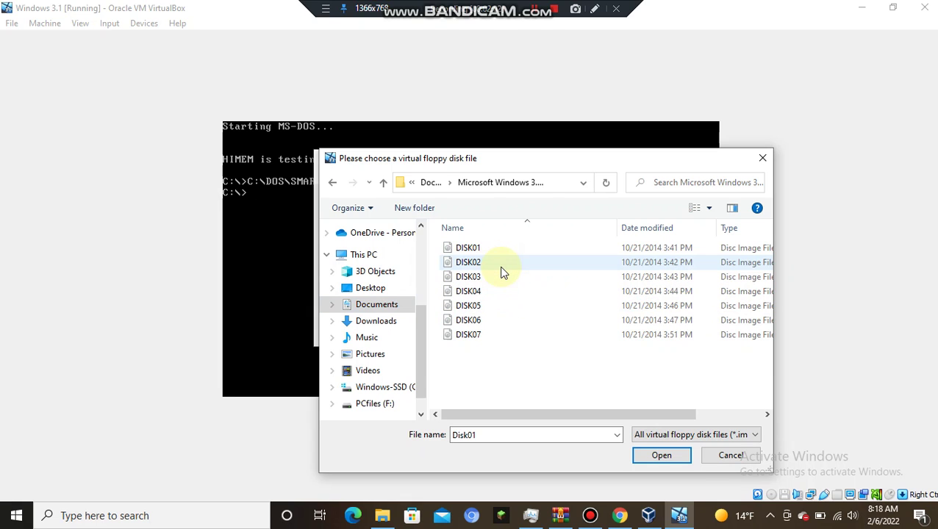
pyautogui.click(467, 247)
pyautogui.click(665, 460)
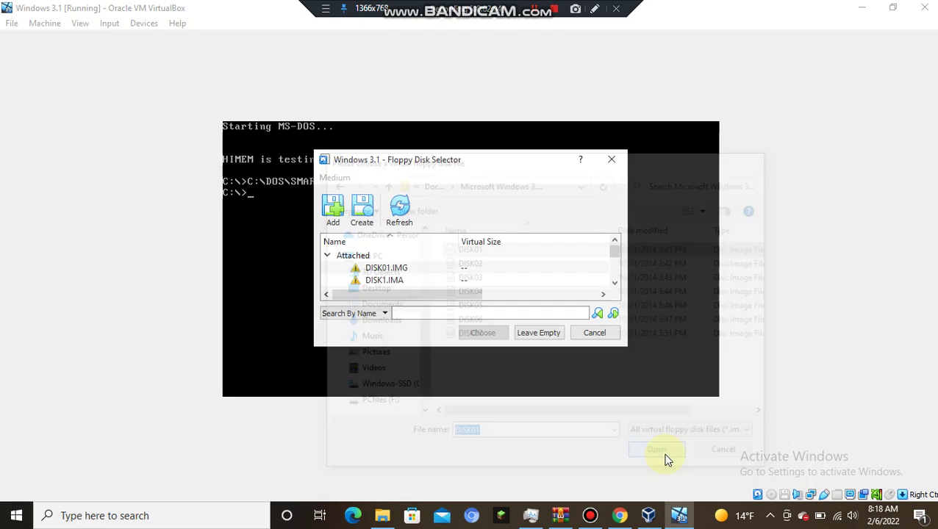
pyautogui.click(484, 333)
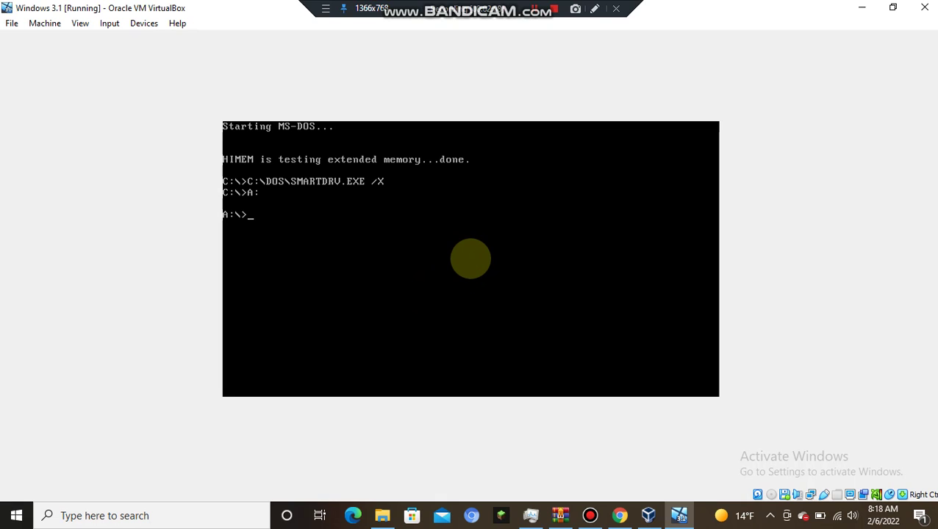
# - List the files on drive A:, then run setup from it and proceed with Express Setup
pyautogui.press('Return')
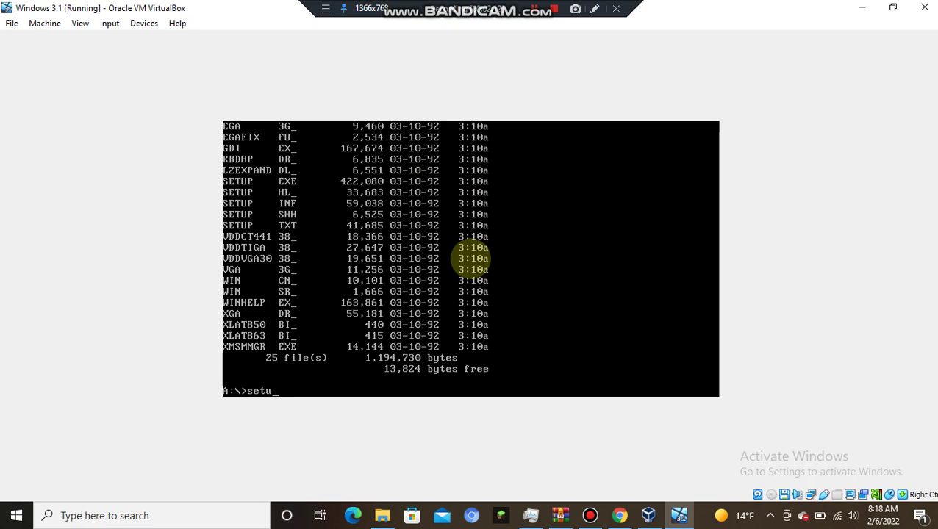
pyautogui.press('Return')
pyautogui.press('Return')
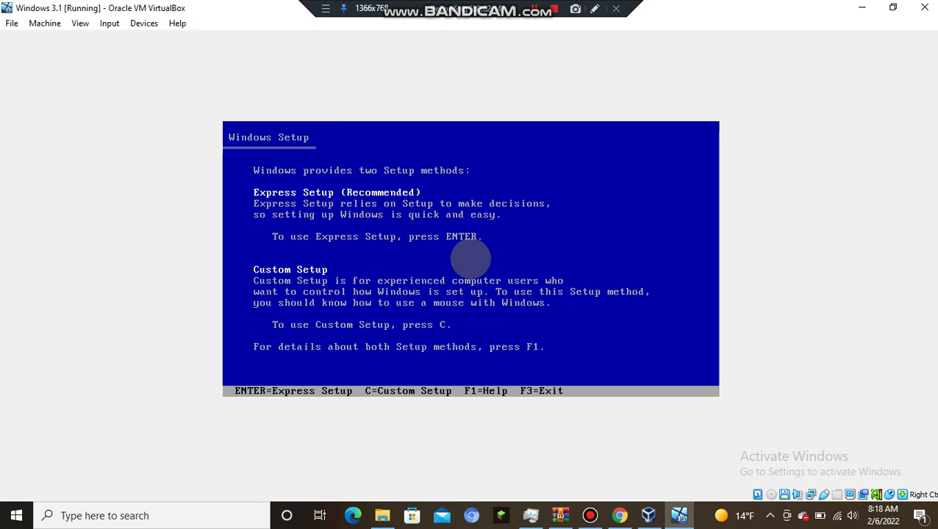
pyautogui.press('Return')
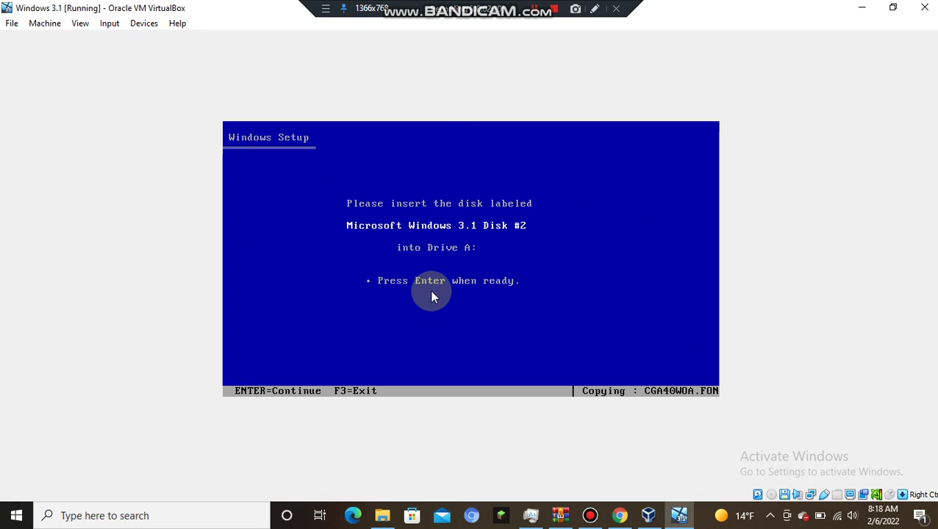
# - Insert the DISK02 image into the virtual floppy drive and continue Windows Setup
pyautogui.click(133, 23)
pyautogui.moveTo(161, 56)
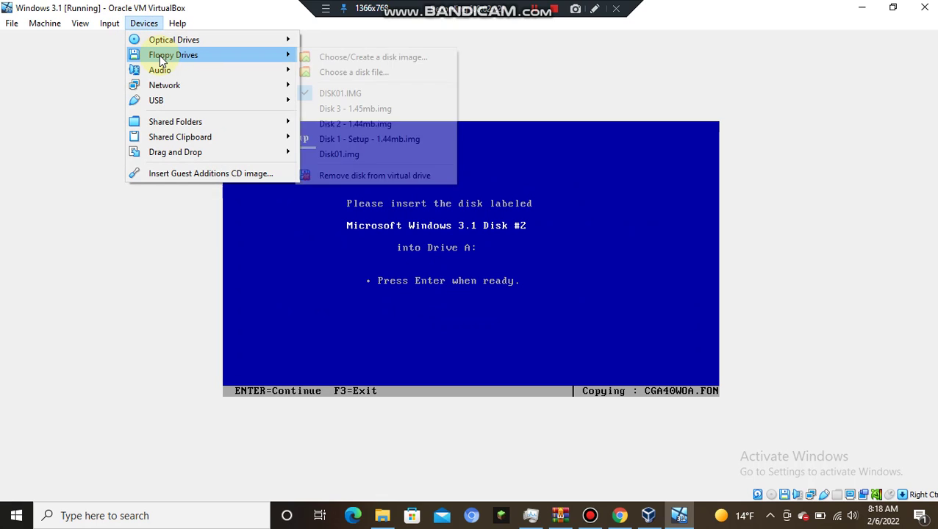
pyautogui.click(352, 57)
pyautogui.click(341, 207)
pyautogui.click(466, 263)
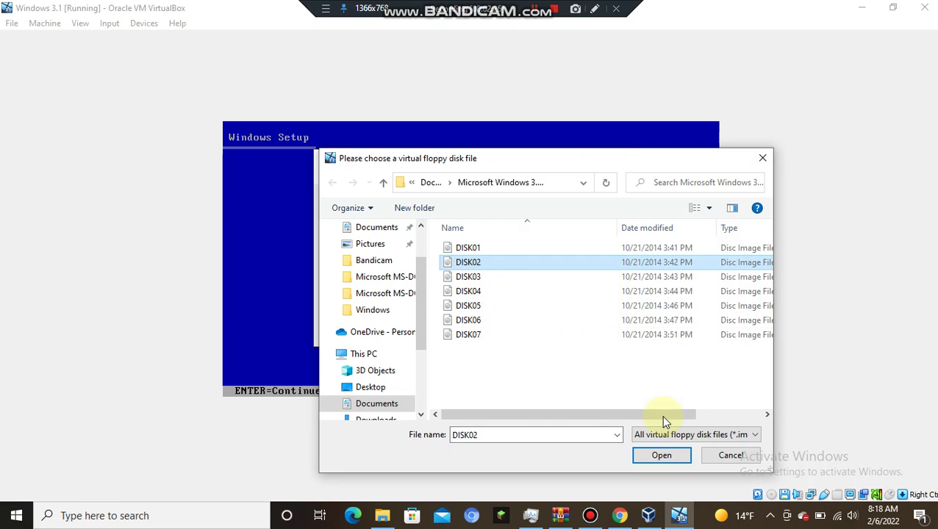
pyautogui.click(660, 455)
pyautogui.click(483, 332)
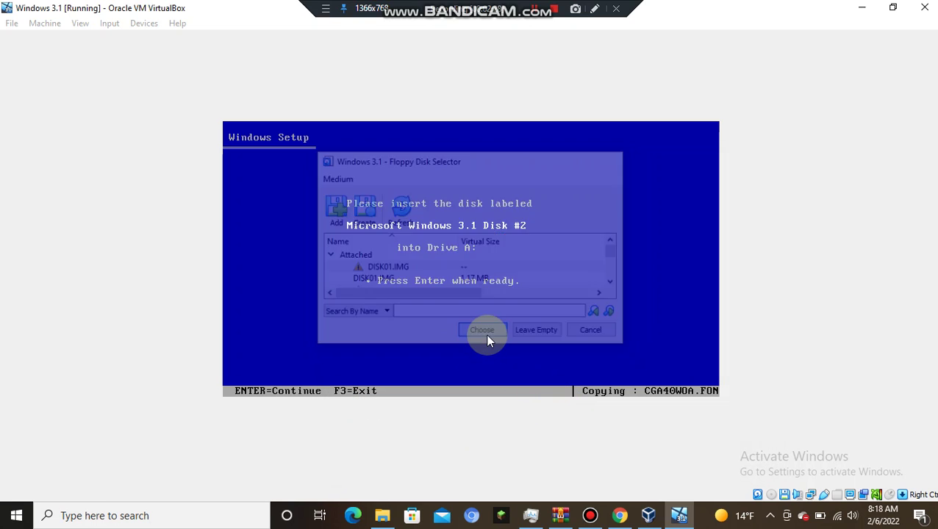
pyautogui.press('Return')
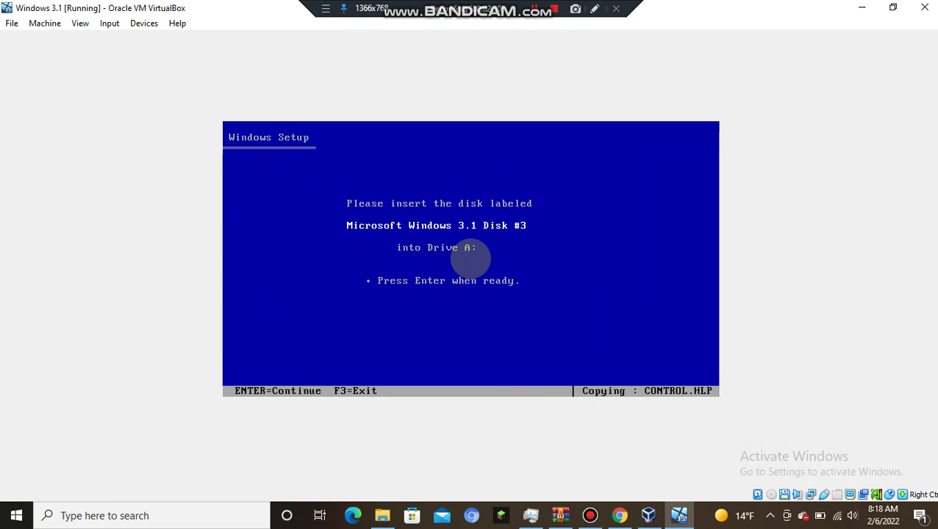
# - Swap the virtual floppy to the DISK03 image and resume Windows Setup with it
pyautogui.click(156, 32)
pyautogui.moveTo(171, 54)
pyautogui.click(355, 71)
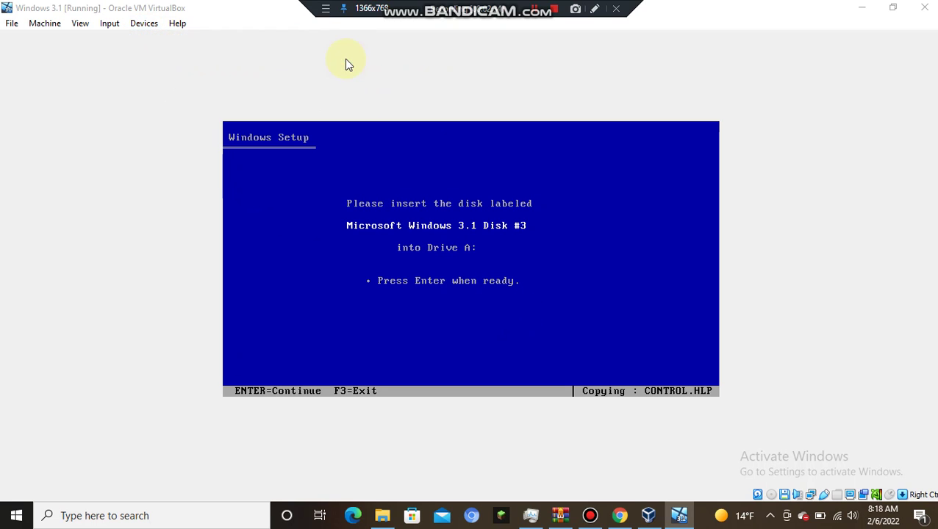
pyautogui.click(330, 205)
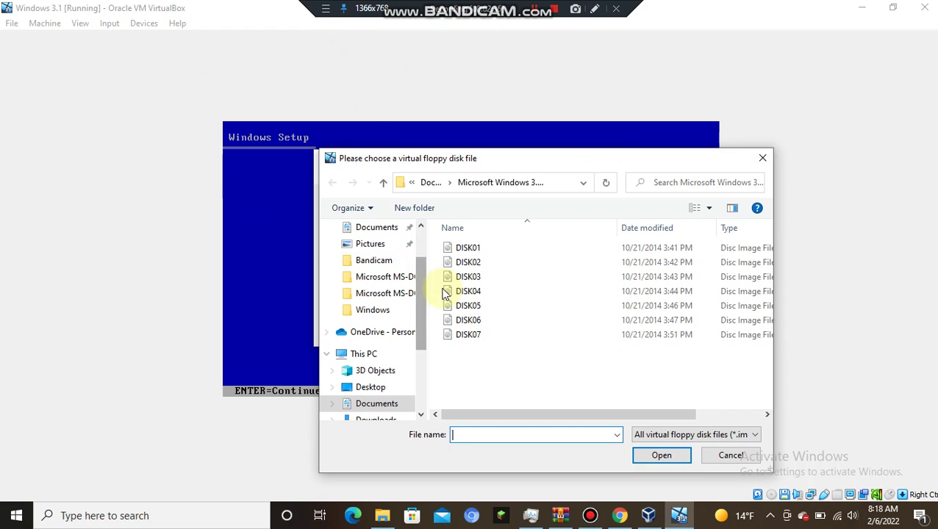
pyautogui.click(469, 277)
pyautogui.click(683, 462)
pyautogui.click(491, 332)
pyautogui.press('Return')
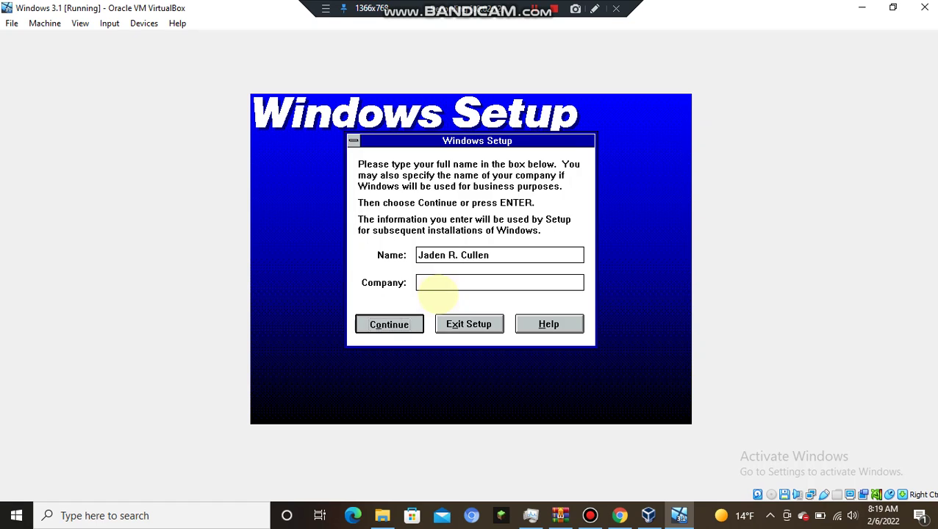
# - Submit the full name in Windows Setup with the company left blank, and confirm the details
pyautogui.click(403, 320)
pyautogui.click(343, 276)
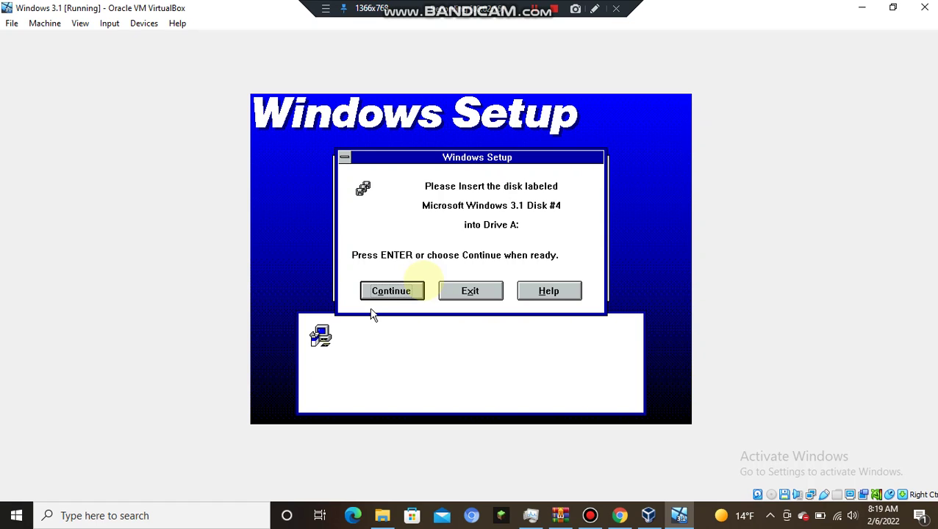
# - Load the DISK04 image into the virtual floppy drive and continue Windows Setup
pyautogui.click(151, 26)
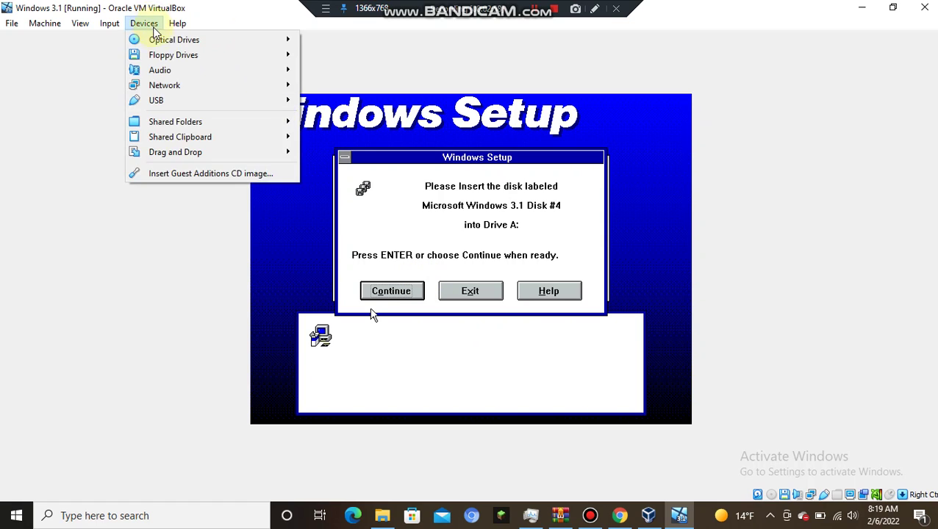
pyautogui.moveTo(169, 59)
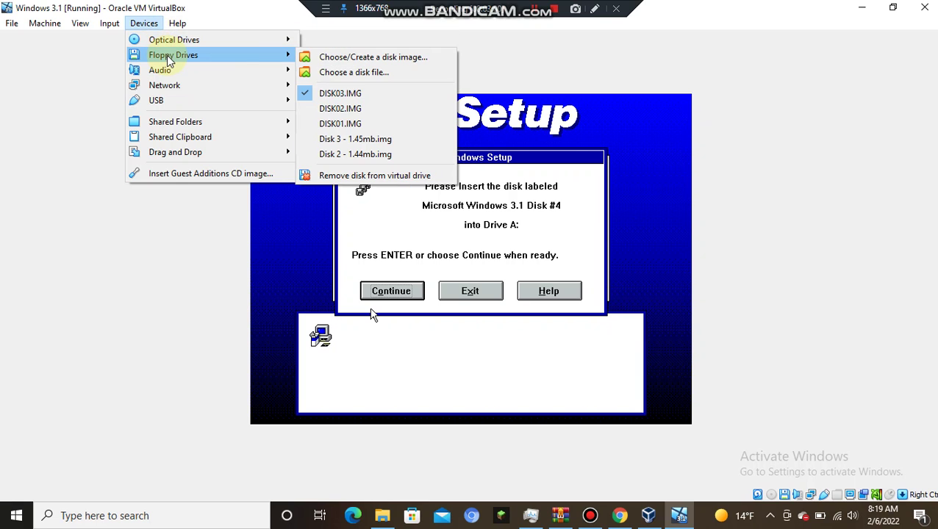
pyautogui.click(335, 57)
pyautogui.click(335, 207)
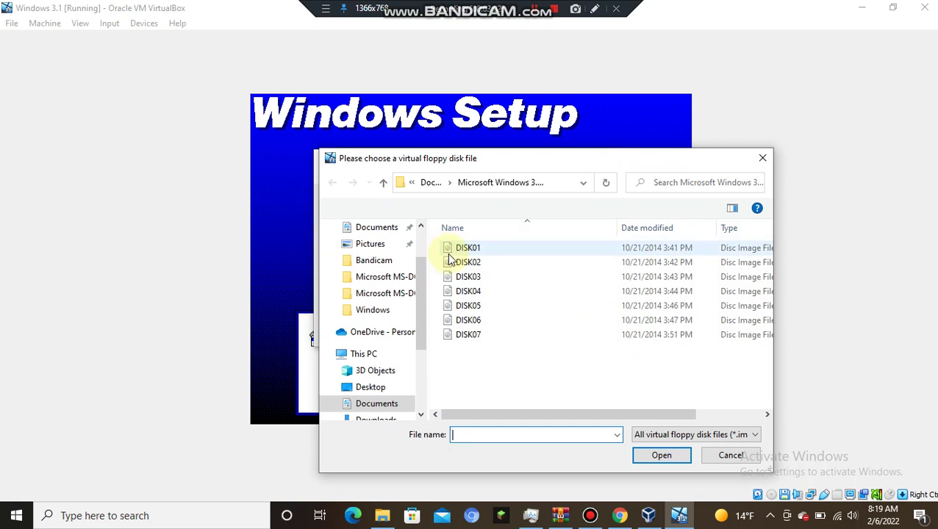
pyautogui.click(476, 293)
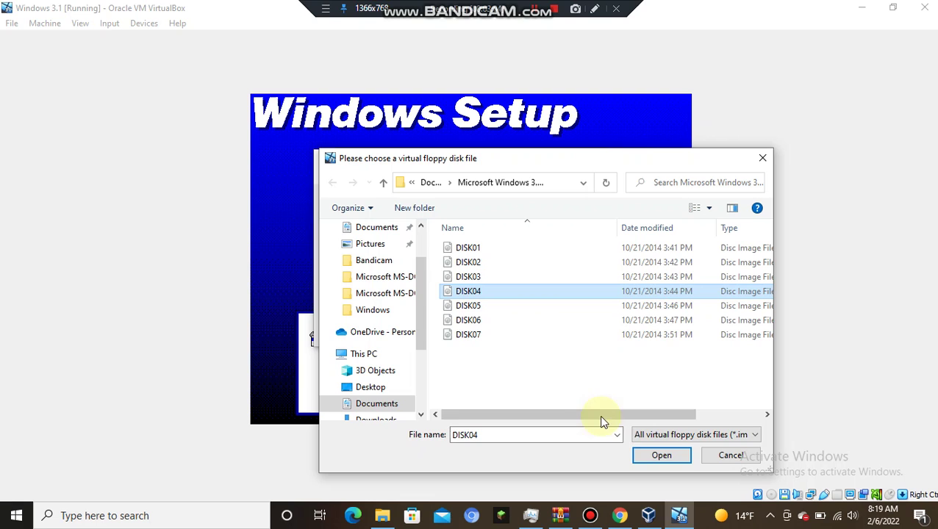
pyautogui.click(661, 456)
pyautogui.click(481, 333)
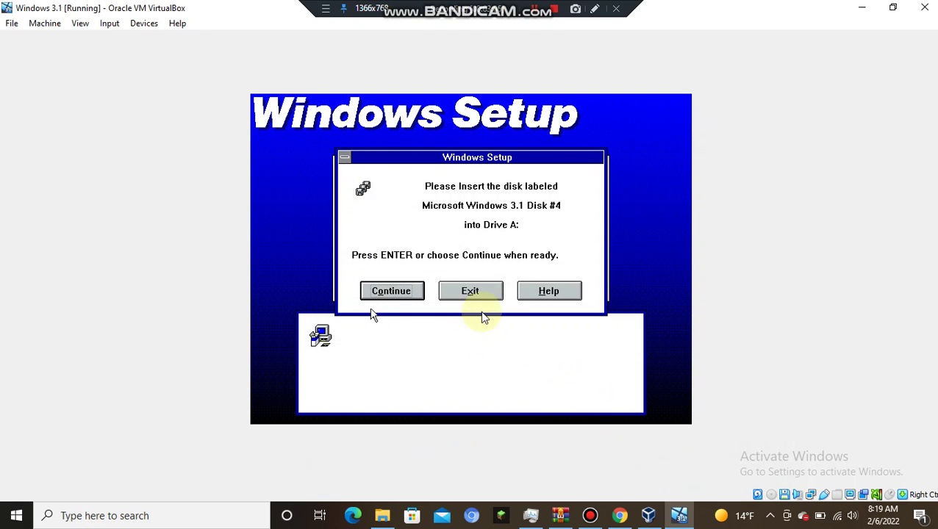
pyautogui.click(382, 292)
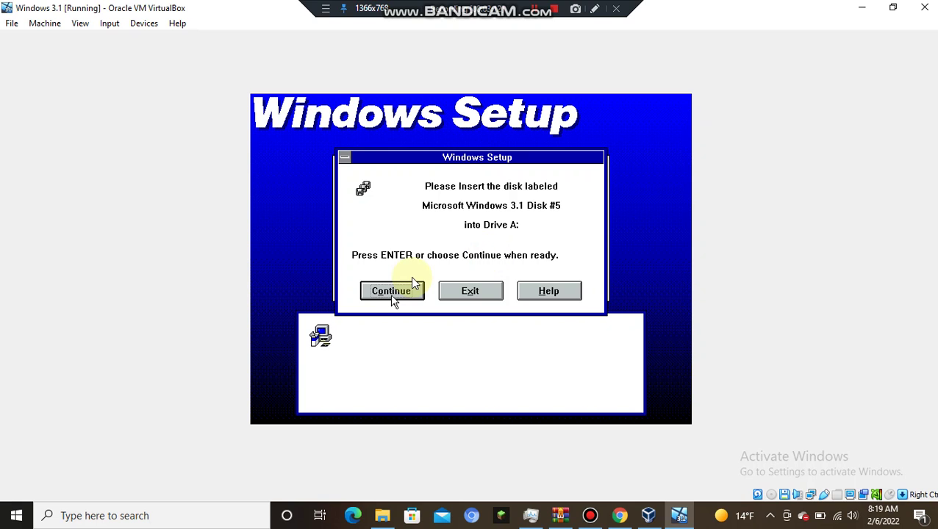
# - Replace the virtual floppy with the DISK05 image and continue Windows Setup
pyautogui.click(144, 23)
pyautogui.moveTo(170, 57)
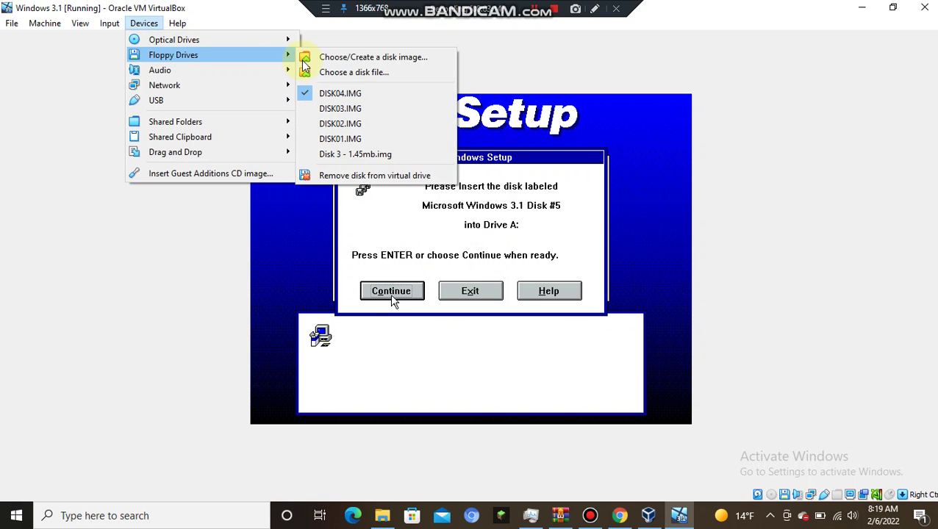
pyautogui.click(326, 58)
pyautogui.click(332, 206)
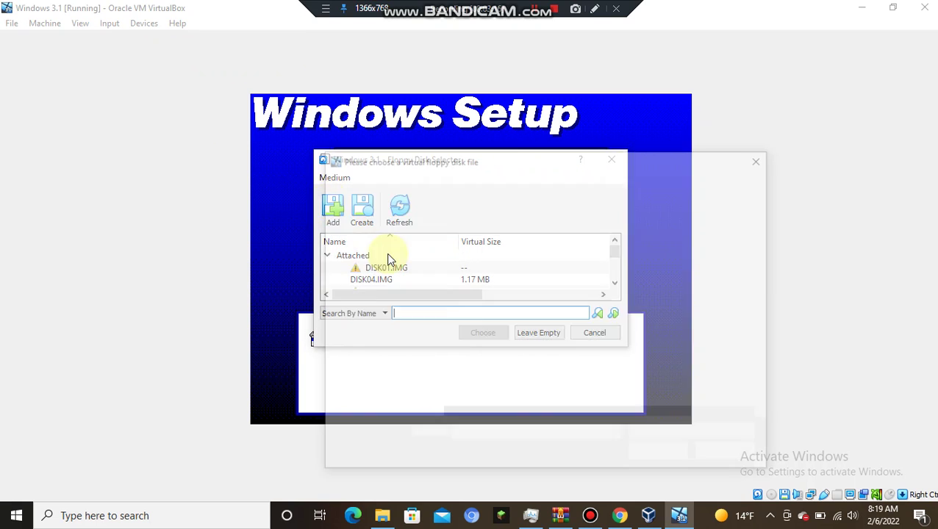
pyautogui.click(449, 305)
pyautogui.click(663, 455)
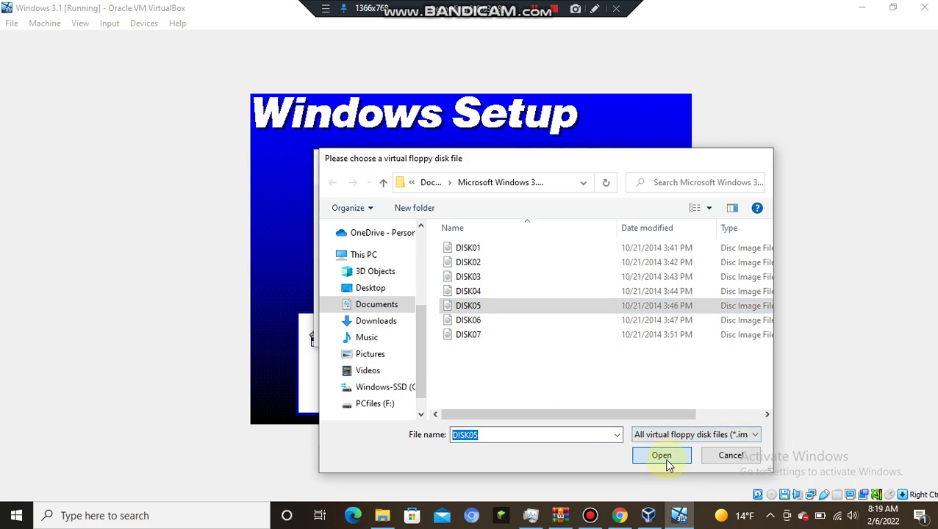
pyautogui.click(474, 335)
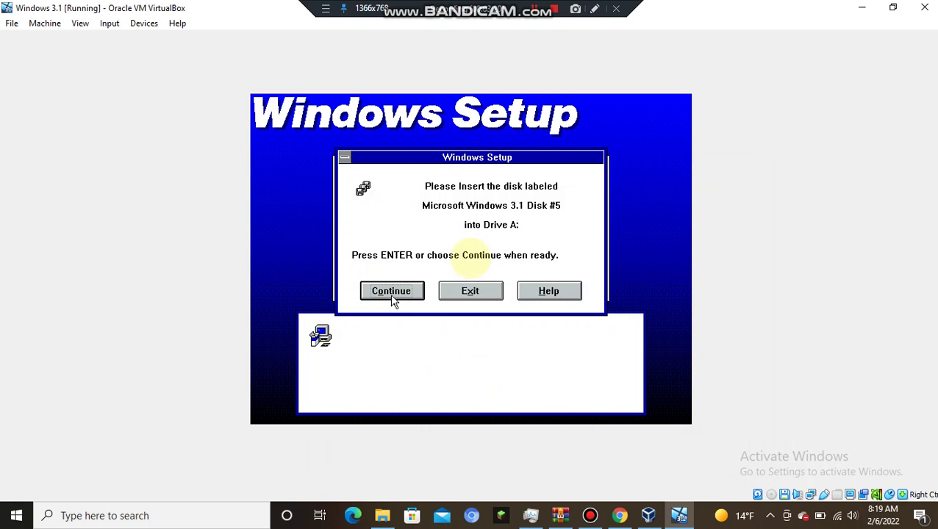
pyautogui.click(391, 294)
# - Replace the virtual floppy with the DISK06 image and continue Windows Setup
pyautogui.click(150, 23)
pyautogui.moveTo(182, 59)
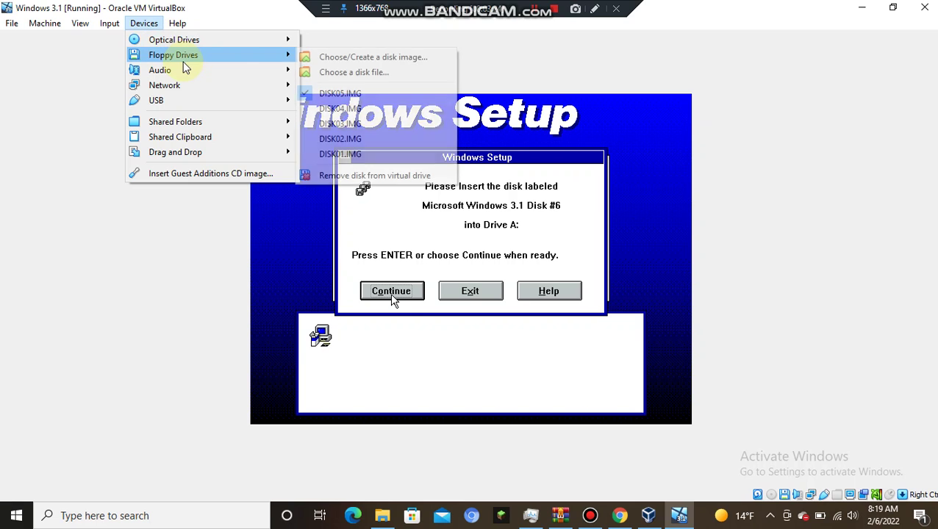
pyautogui.click(313, 56)
pyautogui.click(334, 208)
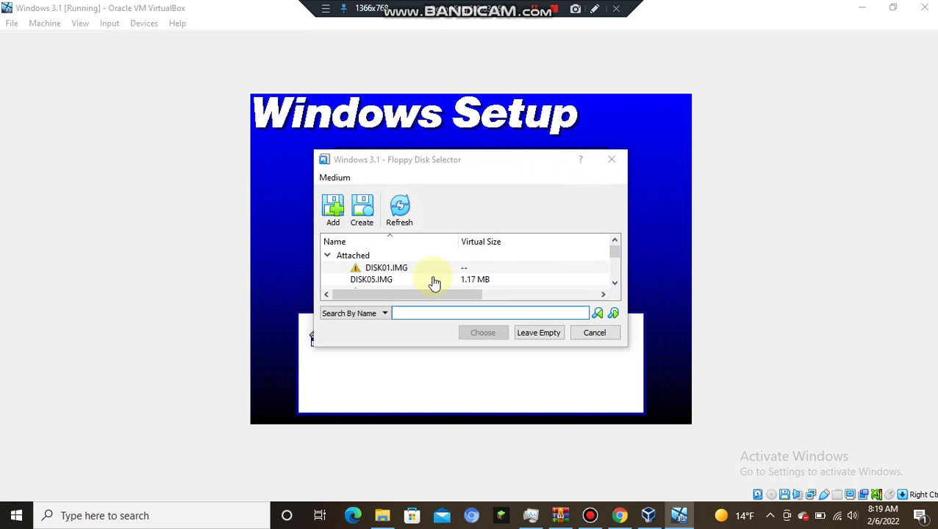
pyautogui.click(470, 321)
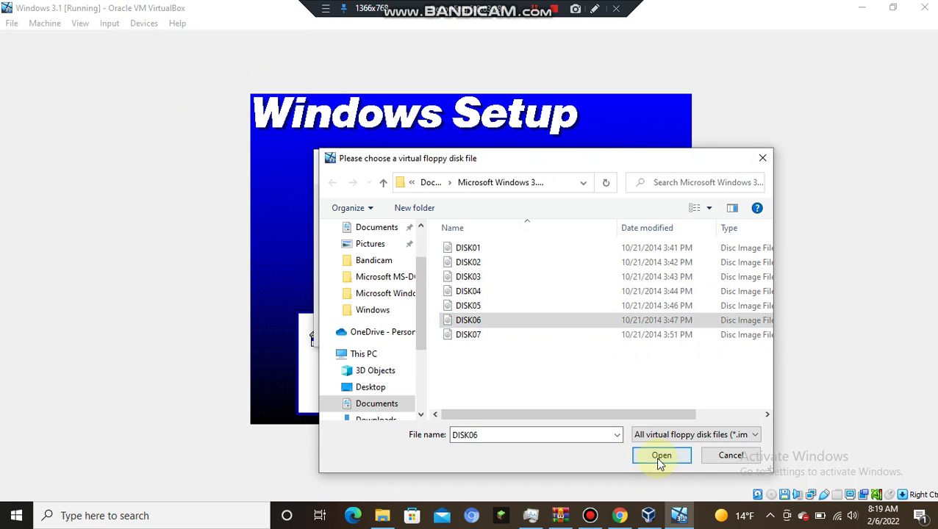
pyautogui.click(657, 459)
pyautogui.click(488, 333)
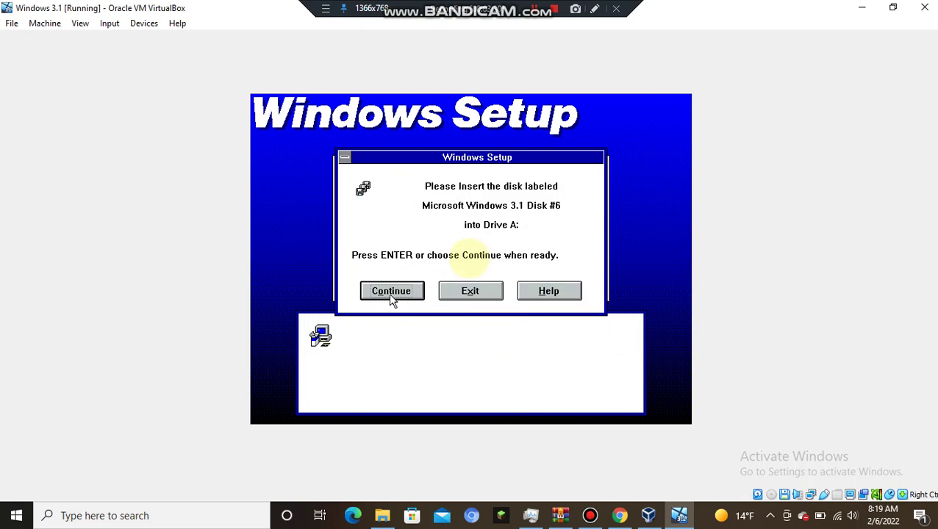
pyautogui.click(390, 295)
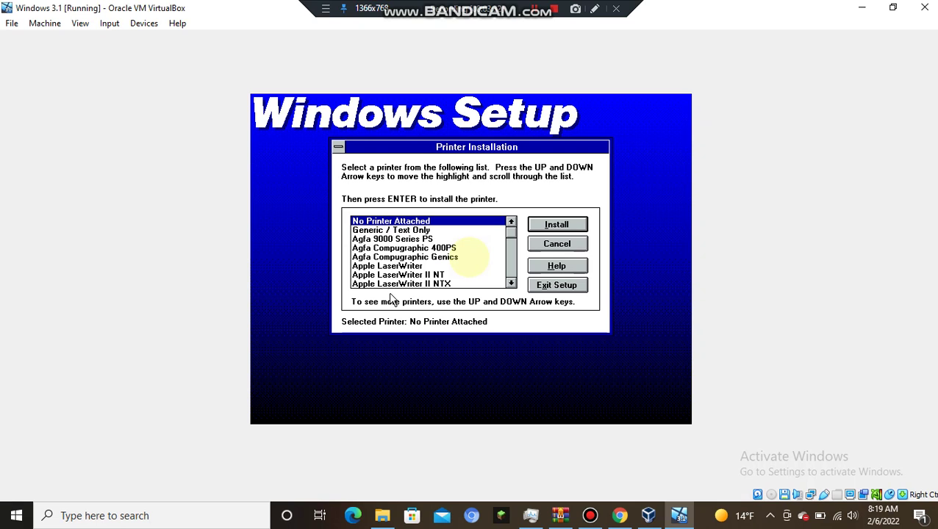
# - Complete Windows Setup with No Printer Attached, MS-DOS Editor for EDIT.COM and the tutorial skipped, and reboot
pyautogui.click(557, 225)
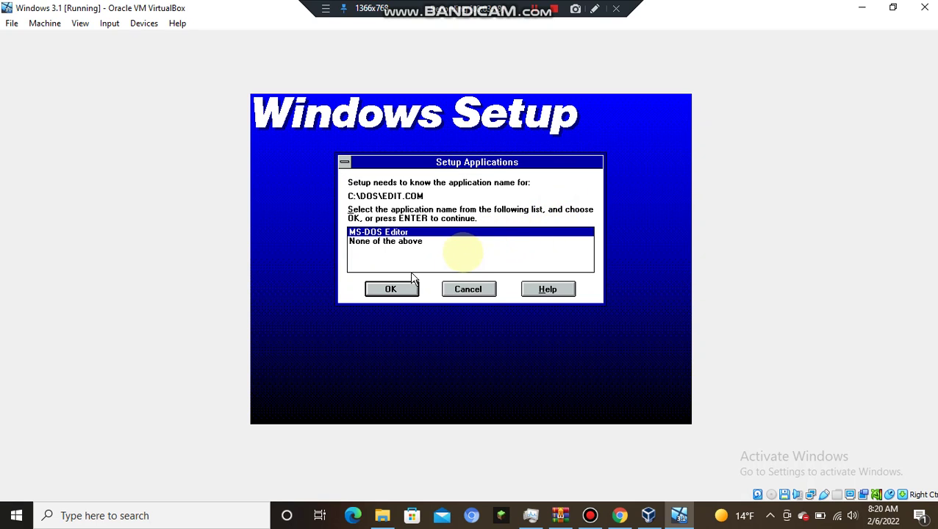
pyautogui.click(395, 291)
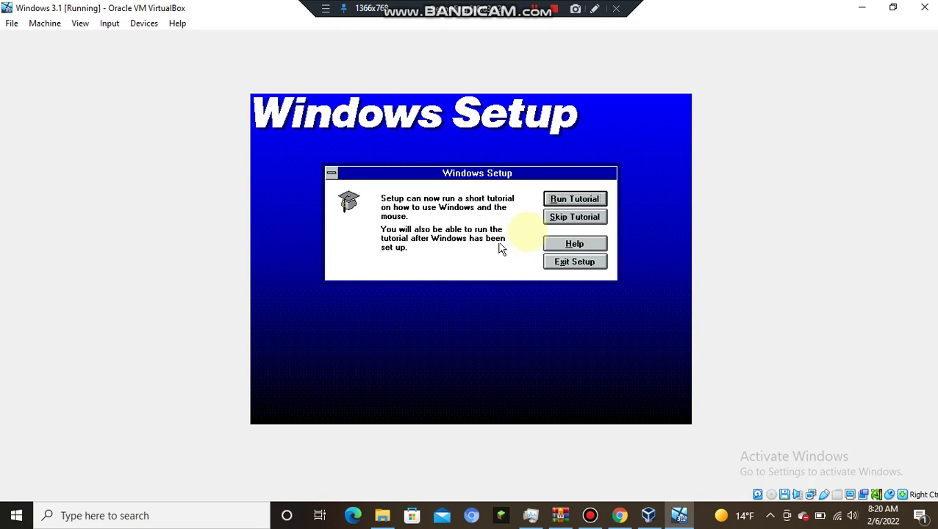
pyautogui.click(593, 217)
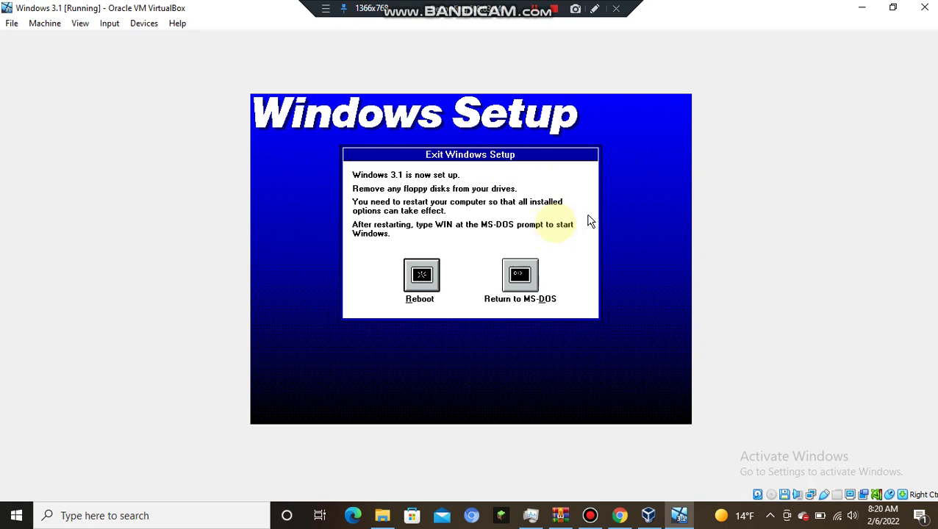
pyautogui.click(422, 276)
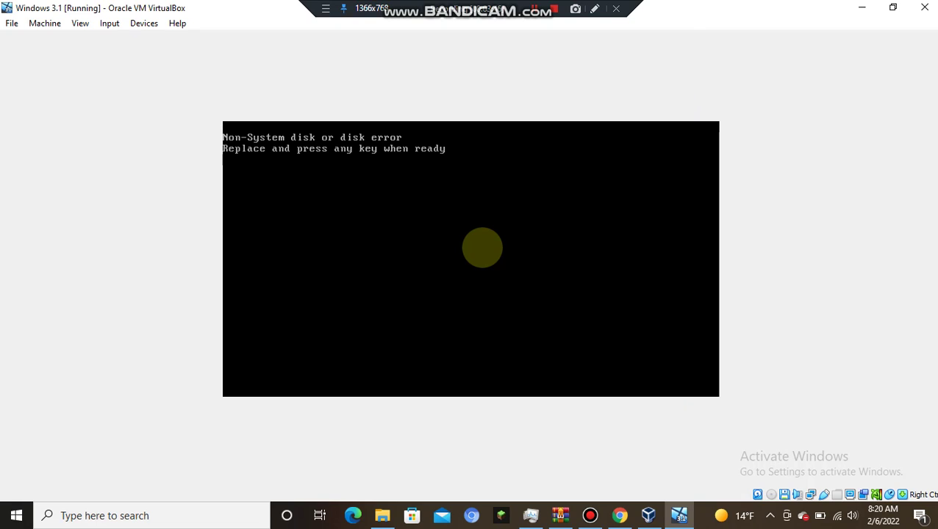
# - Remove the disk from the virtual floppy drive and reset the virtual machine
pyautogui.click(57, 23)
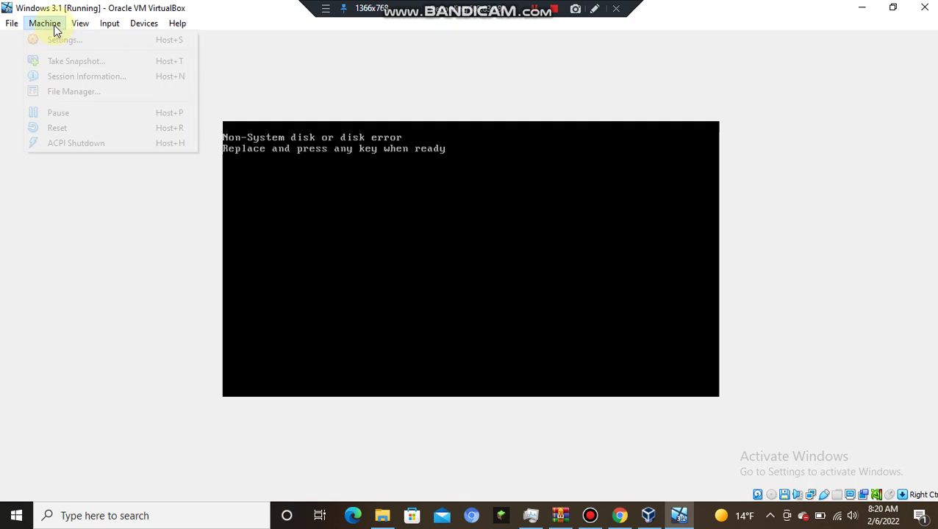
pyautogui.moveTo(154, 57)
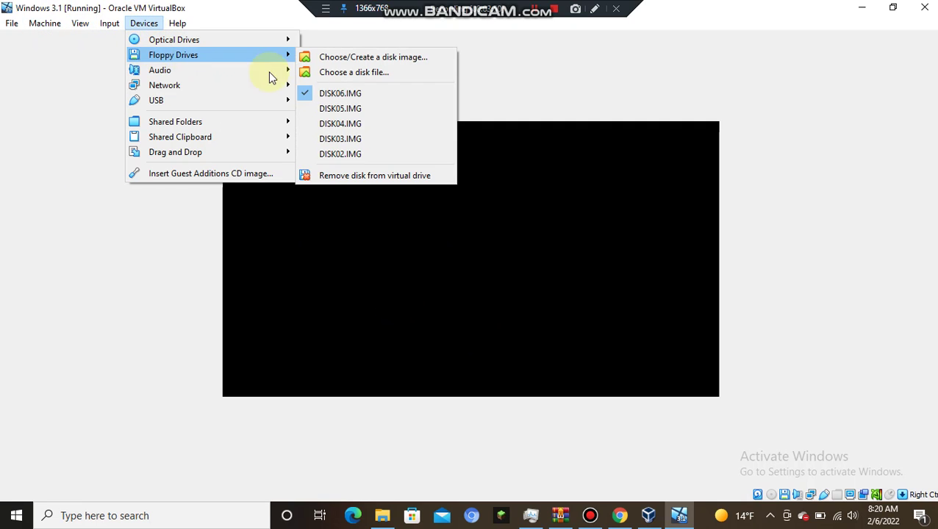
pyautogui.click(333, 172)
pyautogui.click(47, 22)
pyautogui.click(63, 128)
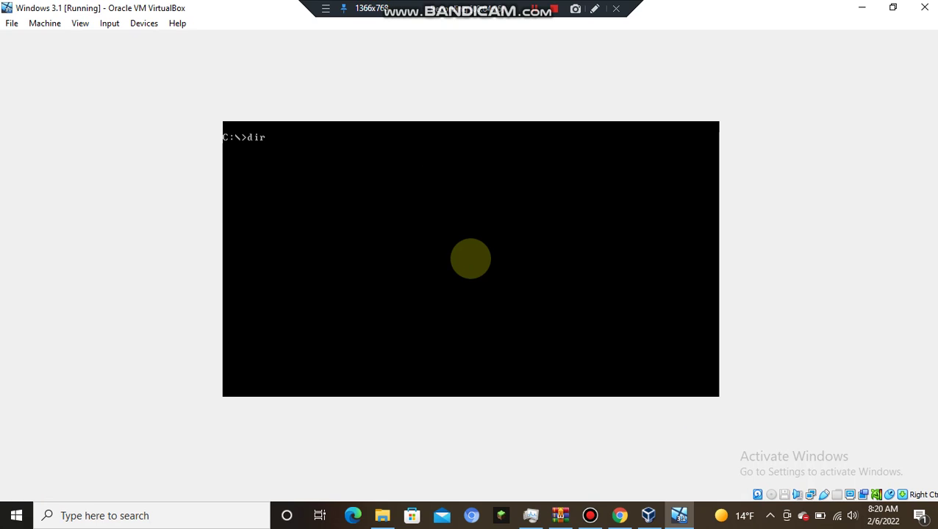
# - List the files on drive C:, then start Windows with the win command
pyautogui.press('Return')
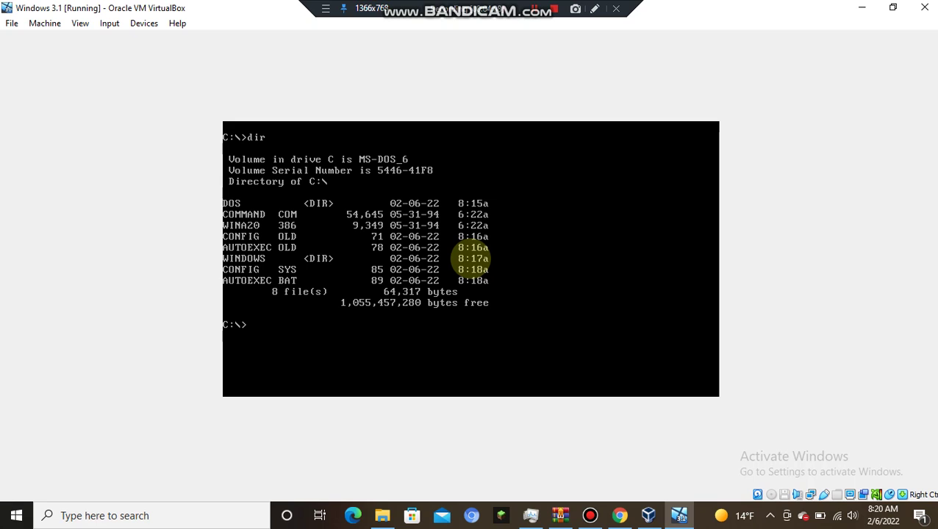
pyautogui.write('Win')
pyautogui.press('Return')
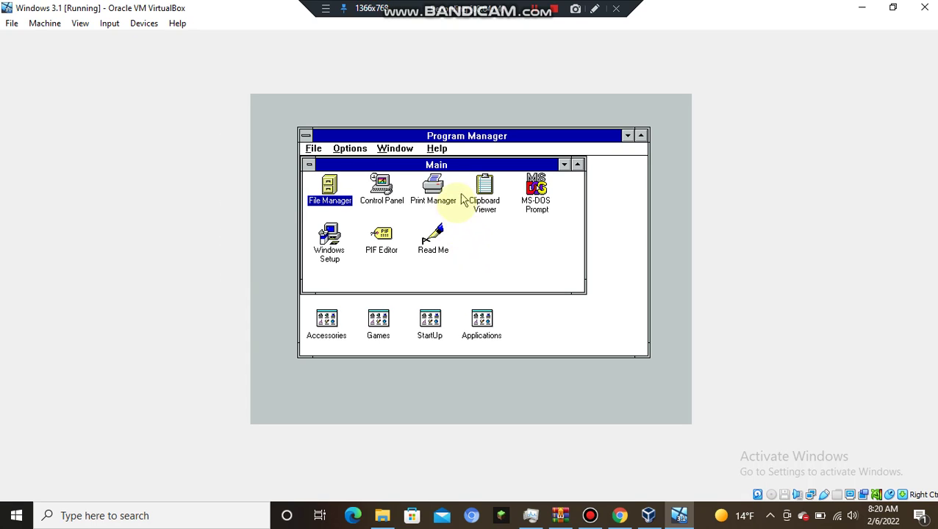
# - Check the Windows version and licence details in About Program Manager, then close it
pyautogui.click(436, 148)
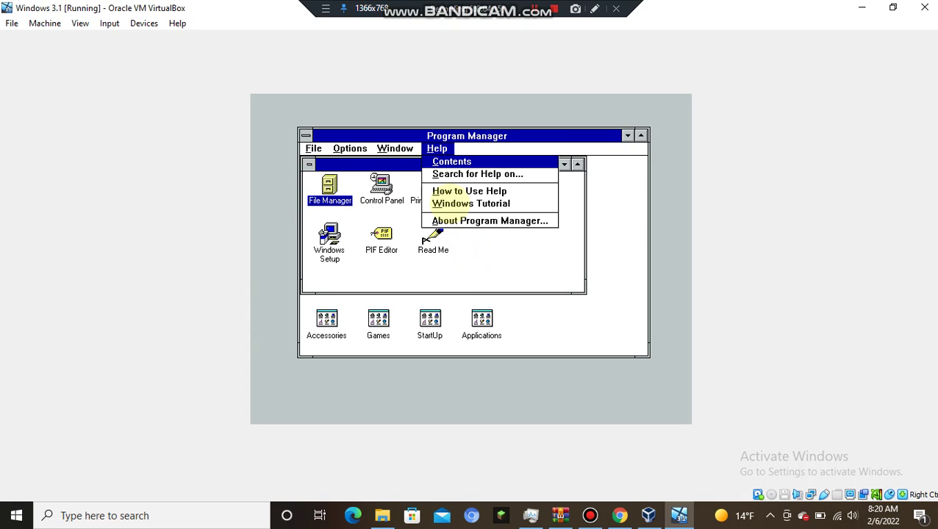
pyautogui.click(484, 222)
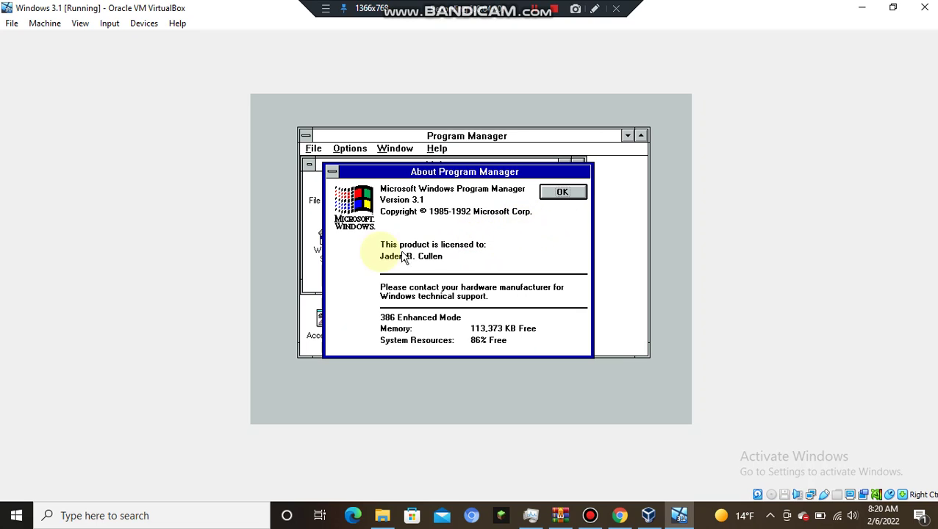
pyautogui.click(569, 193)
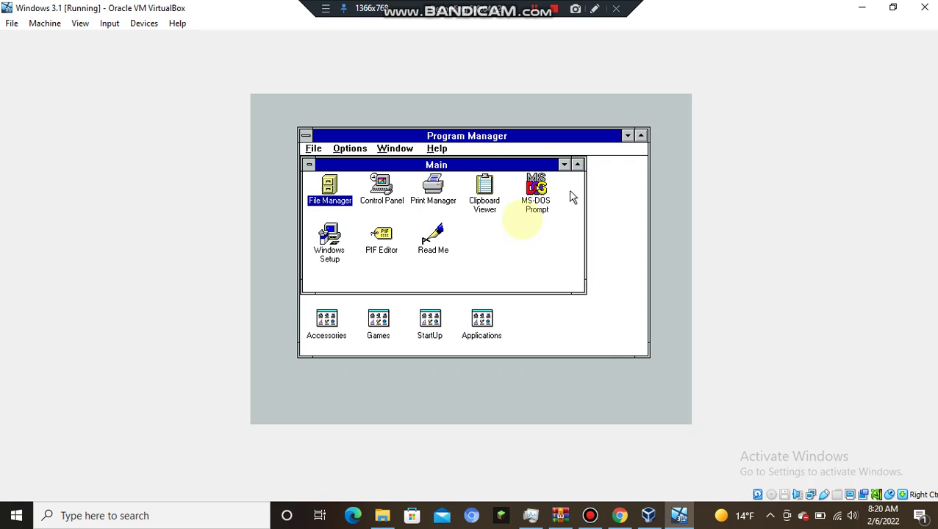
# - From Control Panel's Drivers, add the Creative Labs Sound Blaster 1.5 driver
pyautogui.doubleClick(382, 187)
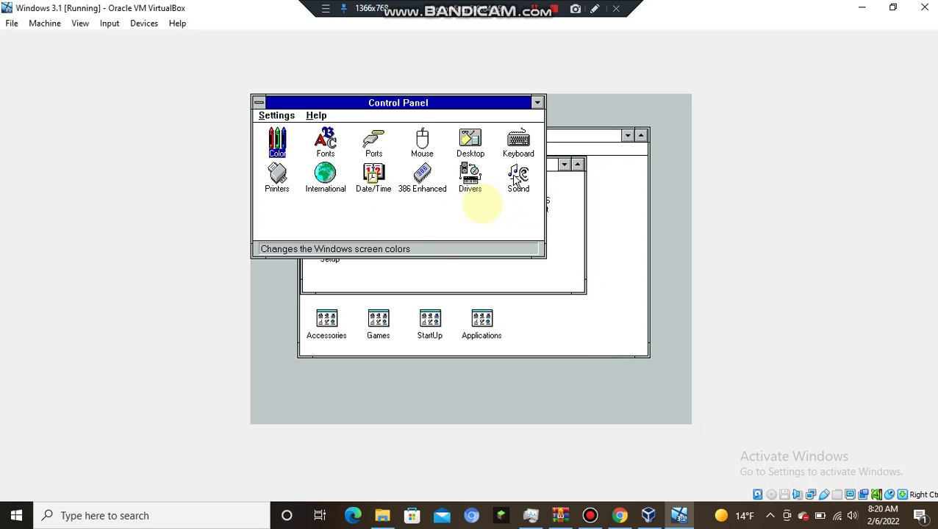
pyautogui.doubleClick(469, 179)
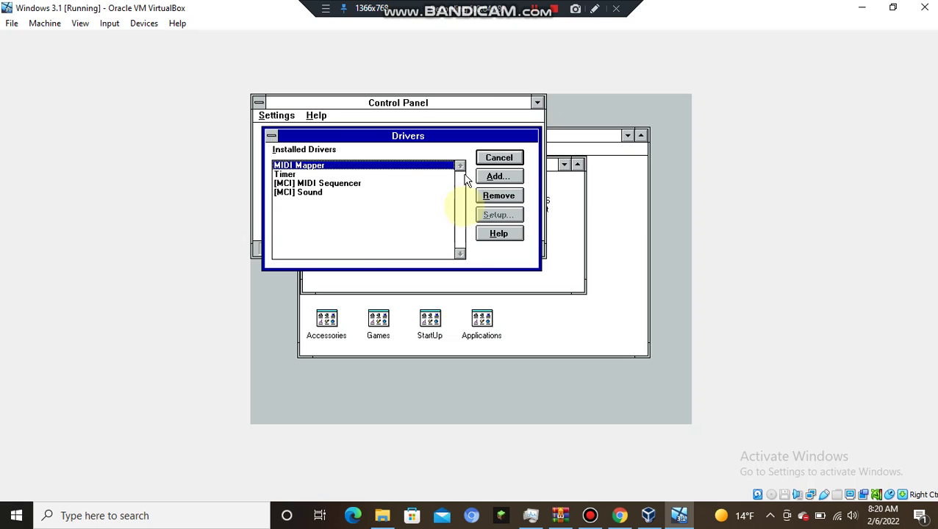
pyautogui.click(495, 177)
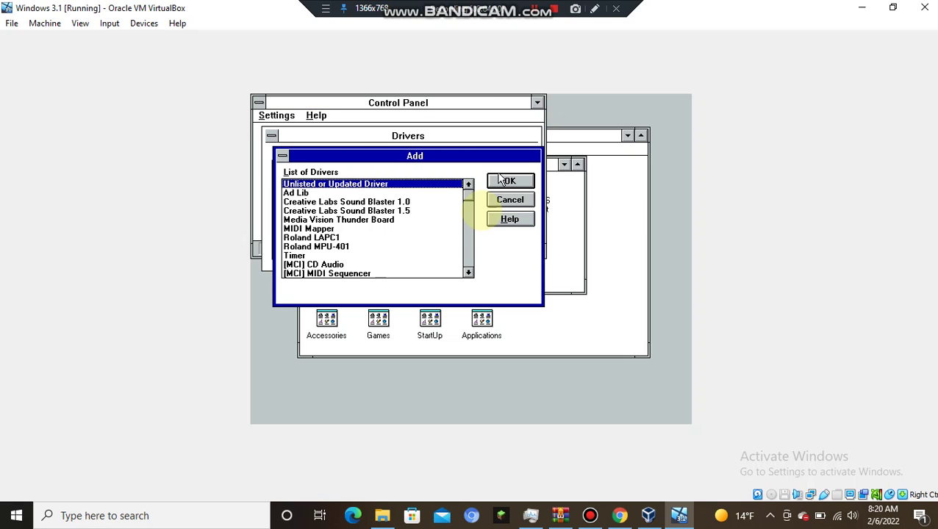
pyautogui.click(407, 202)
pyautogui.click(409, 210)
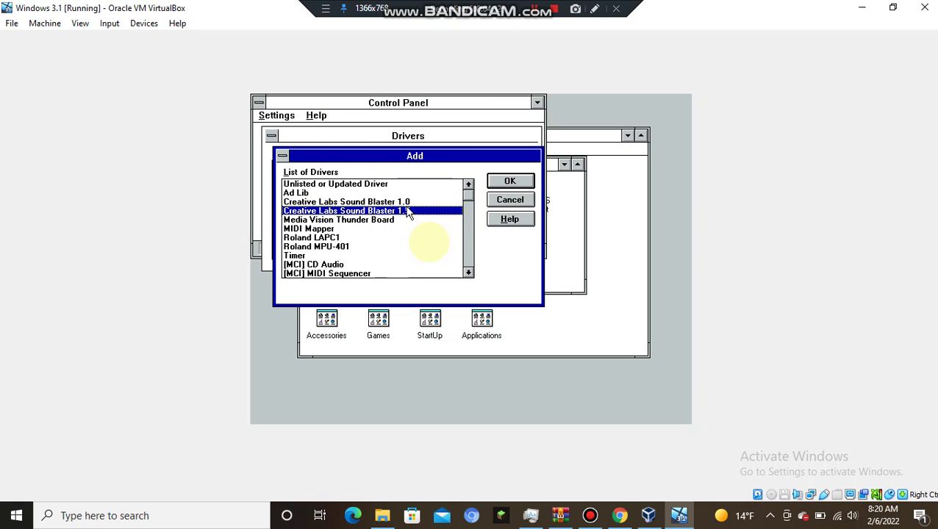
pyautogui.click(528, 182)
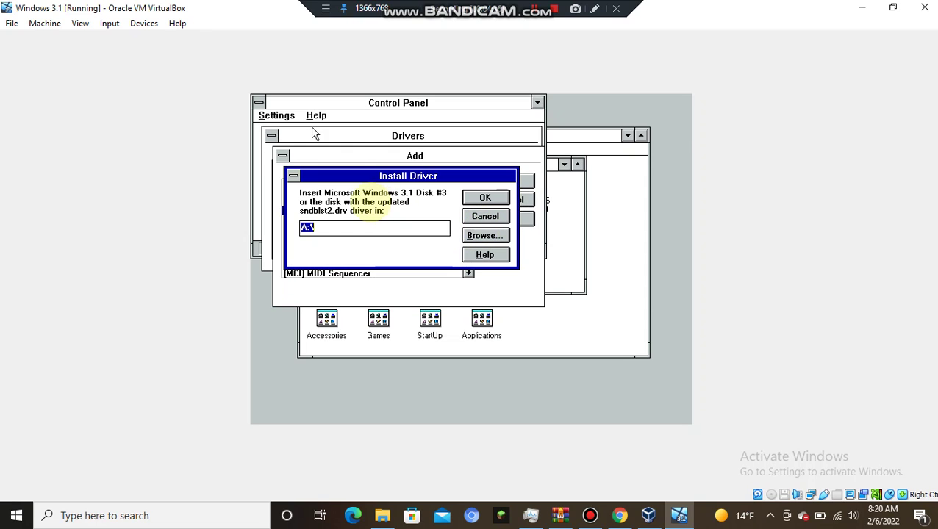
# - Insert the Windows 3.1 Disk #3 image into the virtual floppy drive and continue the driver installation from A:\
pyautogui.click(143, 23)
pyautogui.moveTo(163, 57)
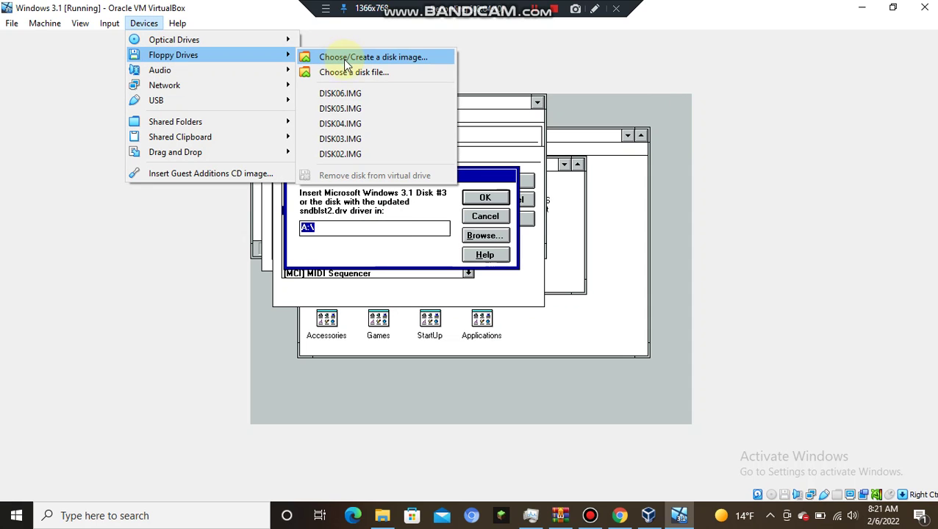
pyautogui.click(342, 125)
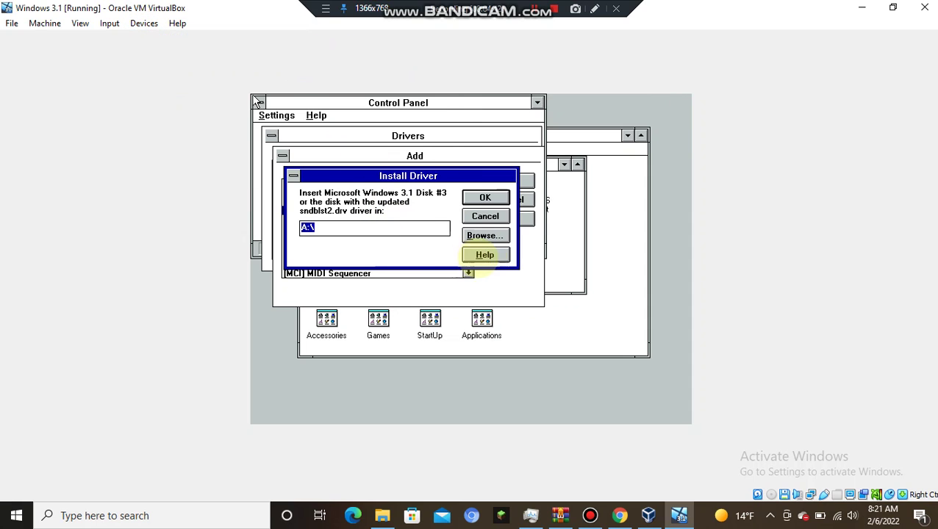
pyautogui.click(500, 199)
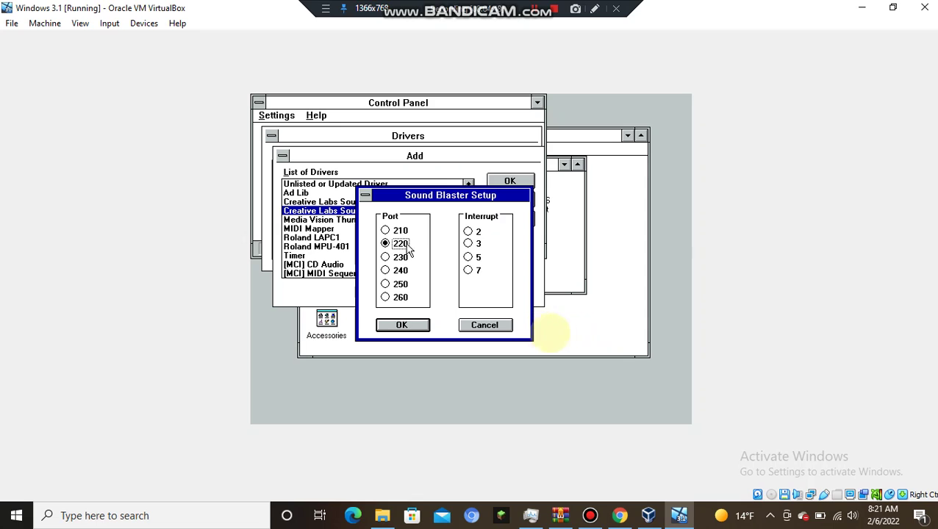
# - Configure the Sound Blaster for port 220 and interrupt 5, then accept the notice and finish the driver installation
pyautogui.click(470, 257)
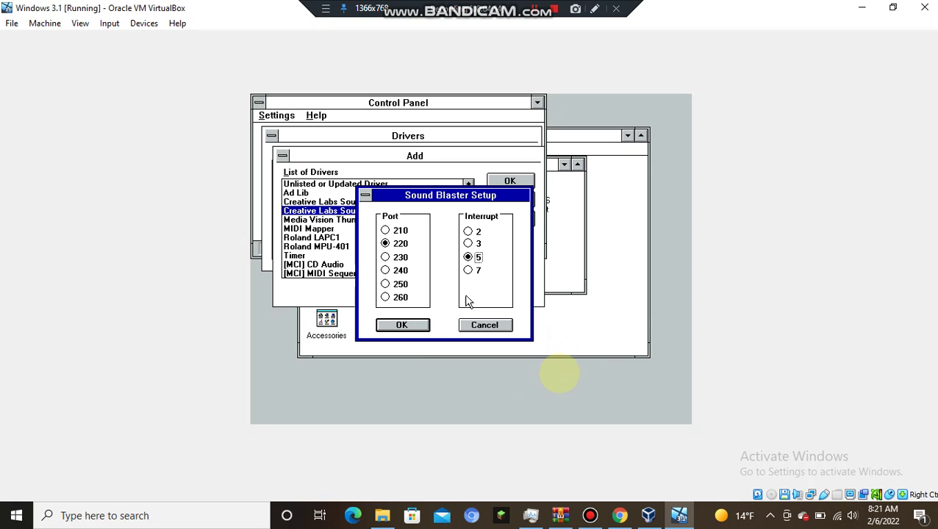
pyautogui.click(469, 272)
pyautogui.click(419, 326)
pyautogui.click(477, 292)
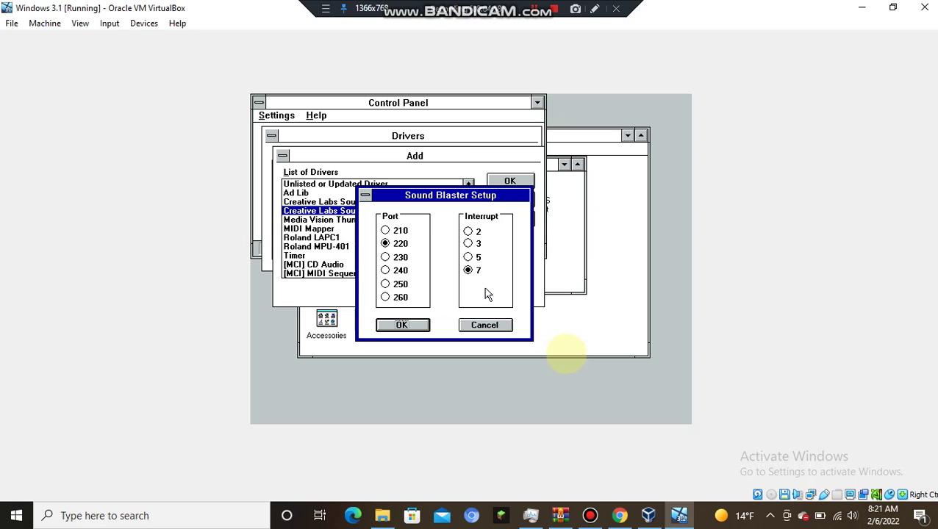
pyautogui.click(469, 258)
pyautogui.click(402, 326)
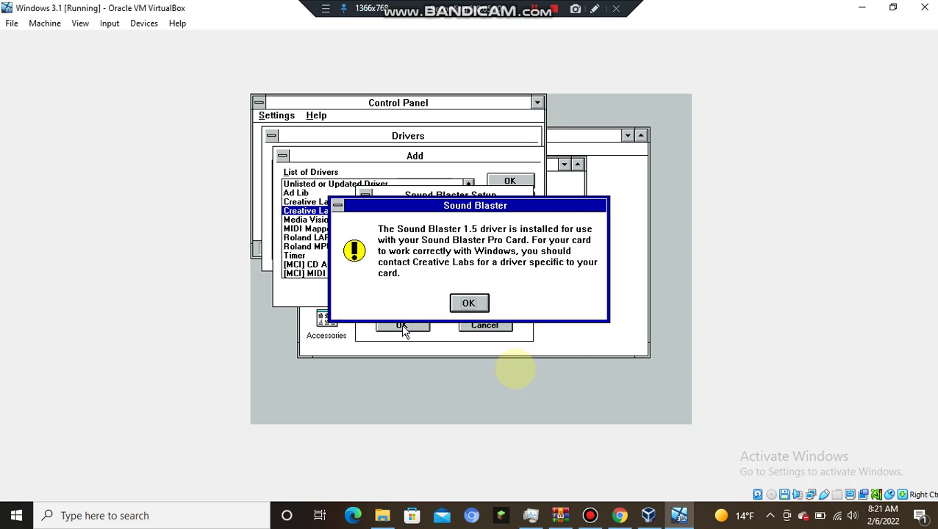
pyautogui.click(469, 304)
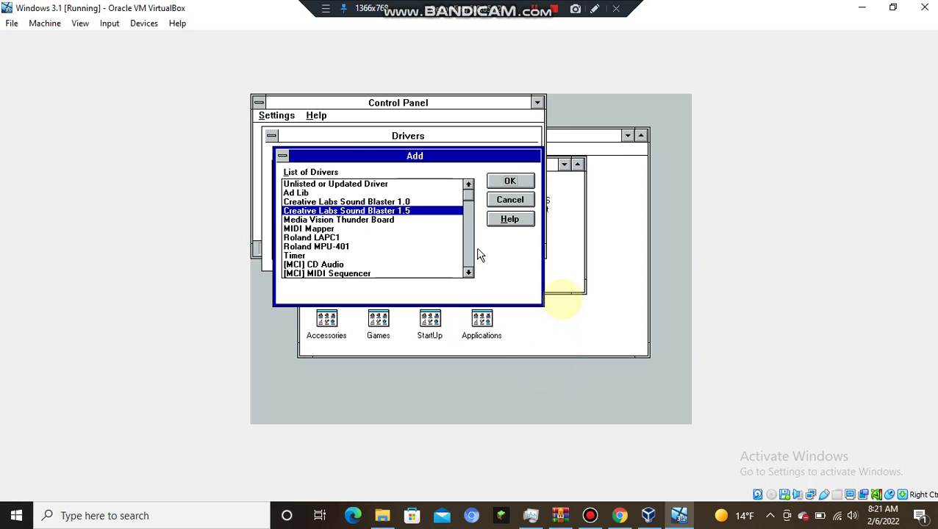
pyautogui.press('Return')
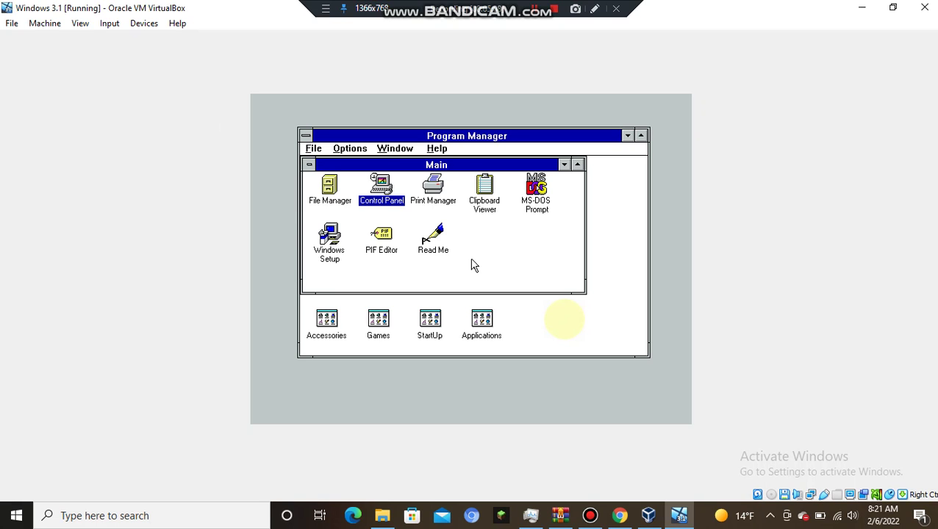
pyautogui.click(619, 515)
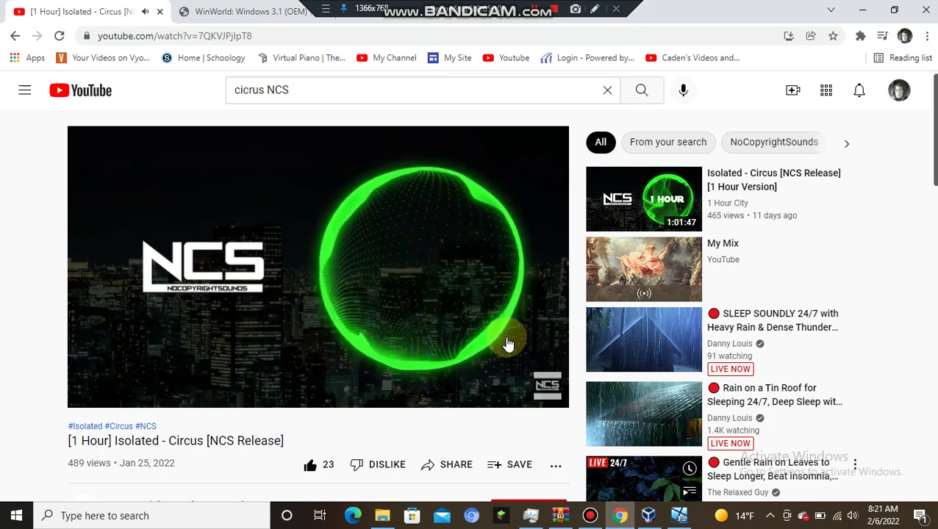
pyautogui.click(679, 515)
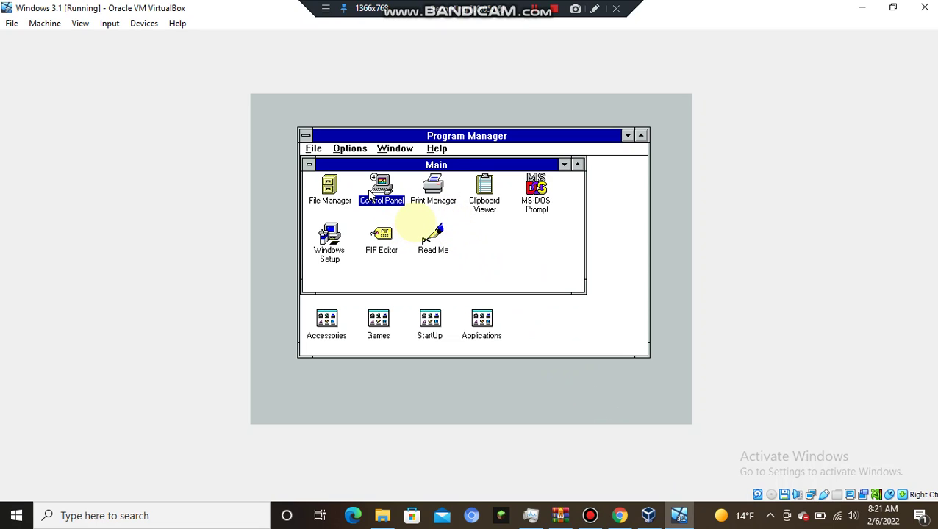
# - Test the Critical Stop sound from Control Panel's Sound settings and raise the host computer's speaker volume
pyautogui.doubleClick(384, 189)
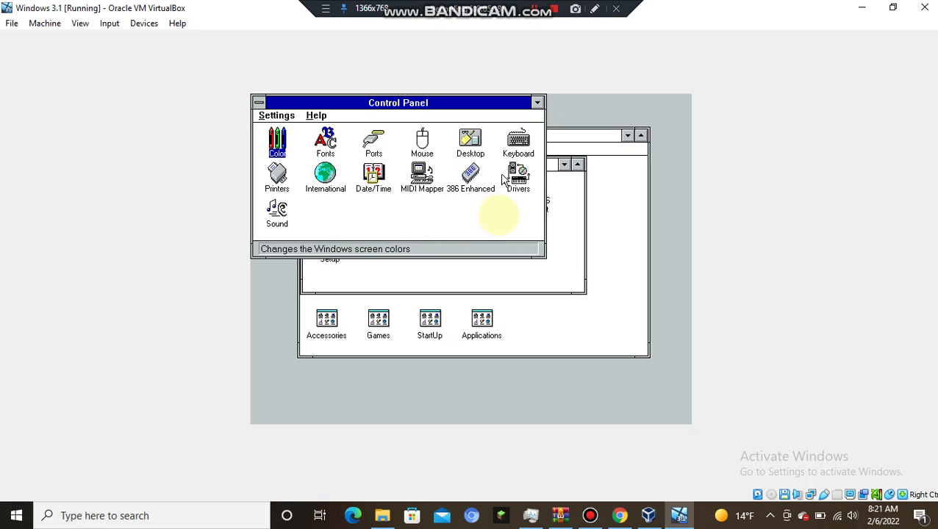
pyautogui.doubleClick(277, 214)
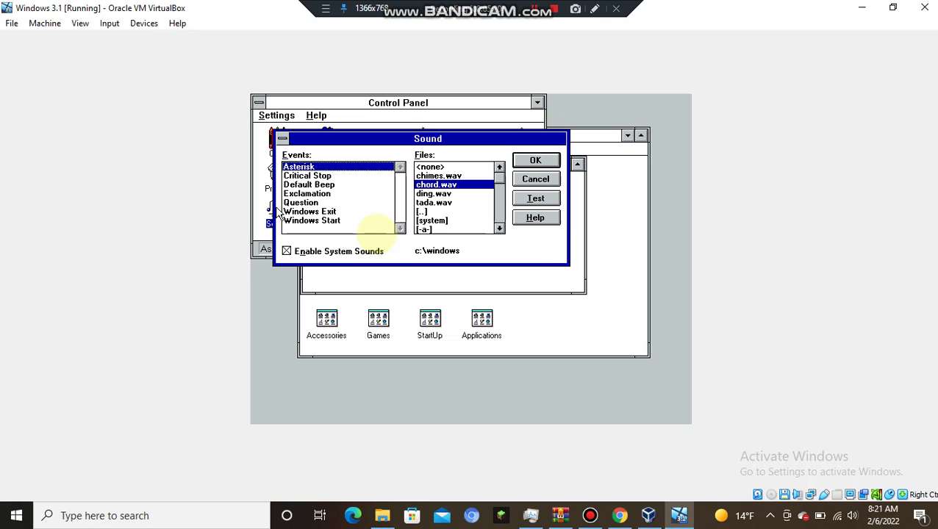
pyautogui.click(305, 176)
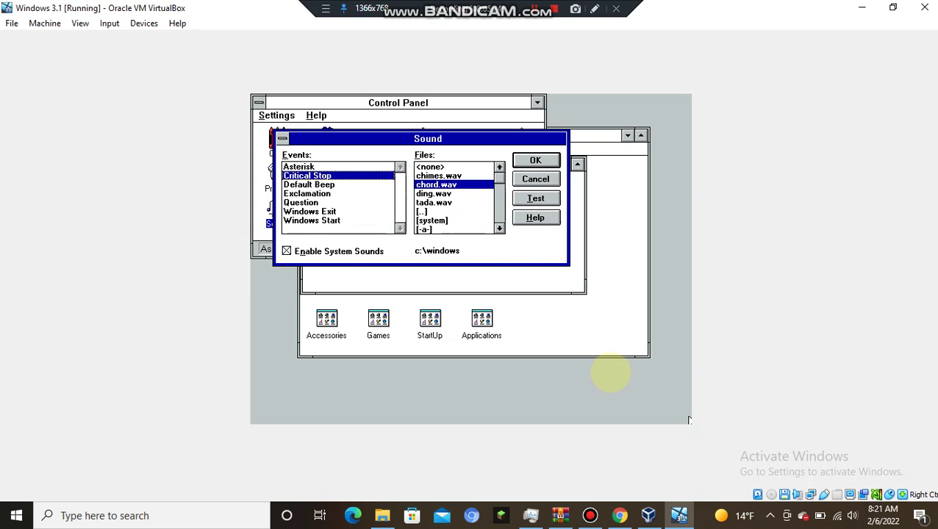
pyautogui.click(544, 200)
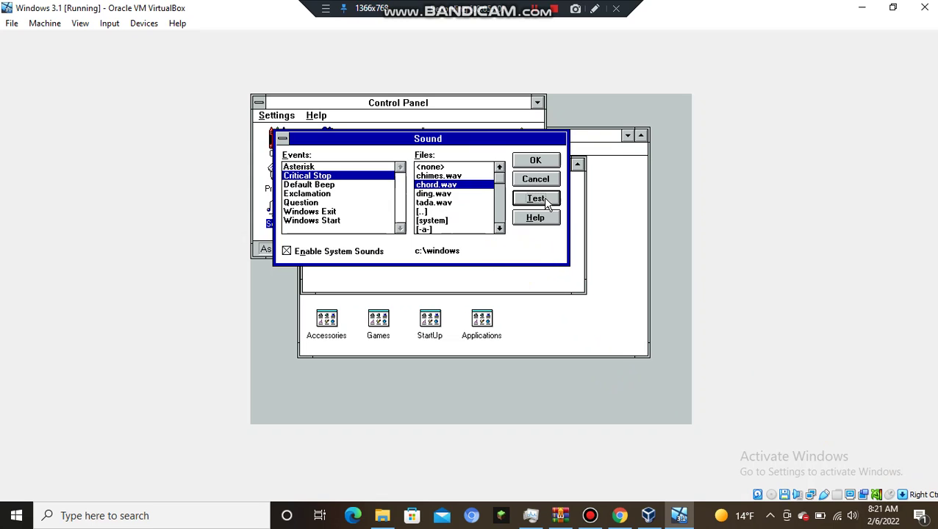
pyautogui.click(852, 516)
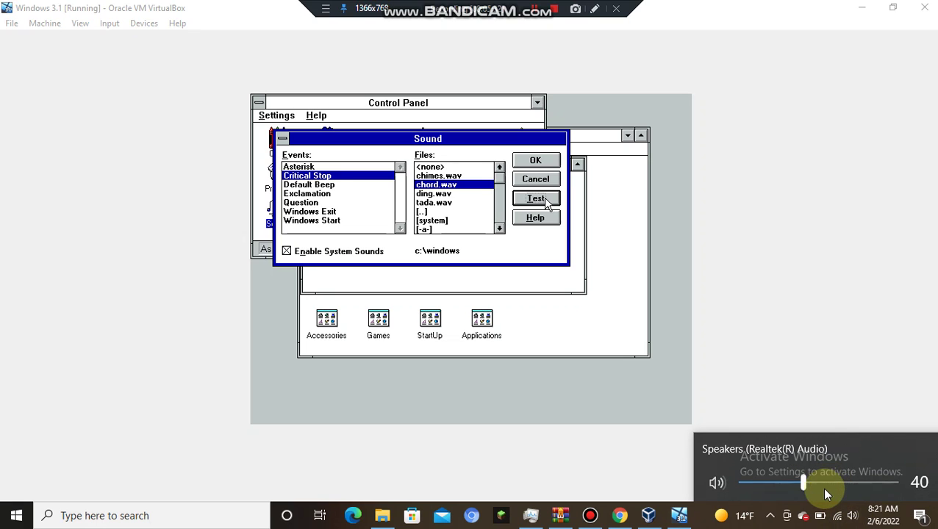
pyautogui.moveTo(826, 485); pyautogui.dragTo(898, 482)
pyautogui.click(462, 253)
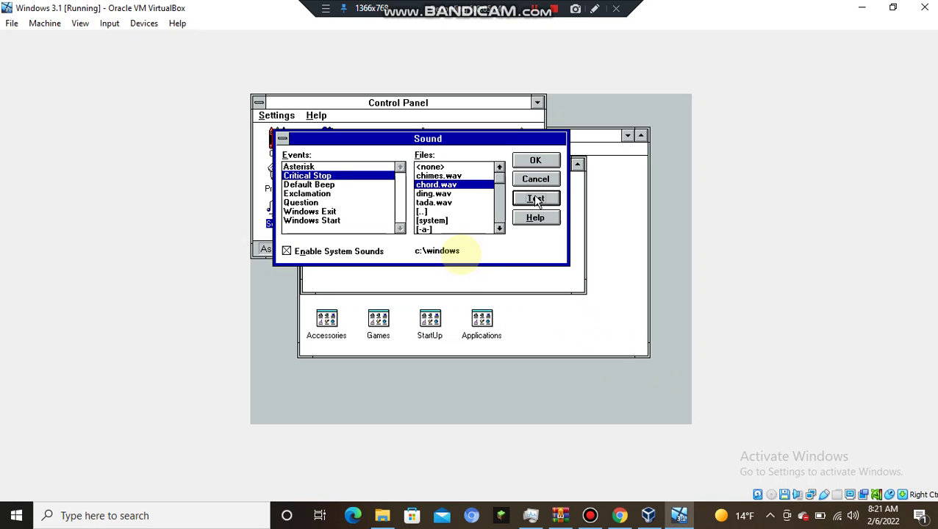
# - Test the Windows Start and Windows Exit event sounds, then accept the Sound settings and close Control Panel
pyautogui.click(314, 212)
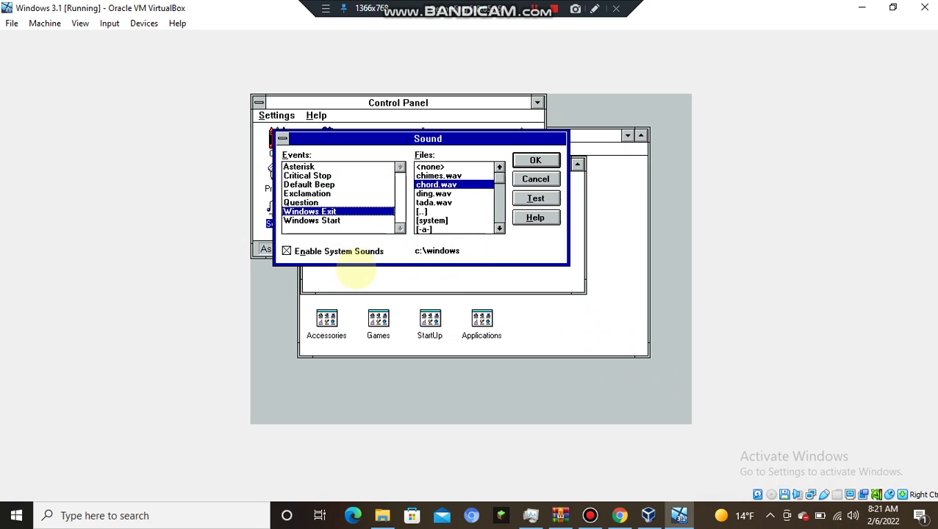
pyautogui.click(314, 220)
pyautogui.click(536, 199)
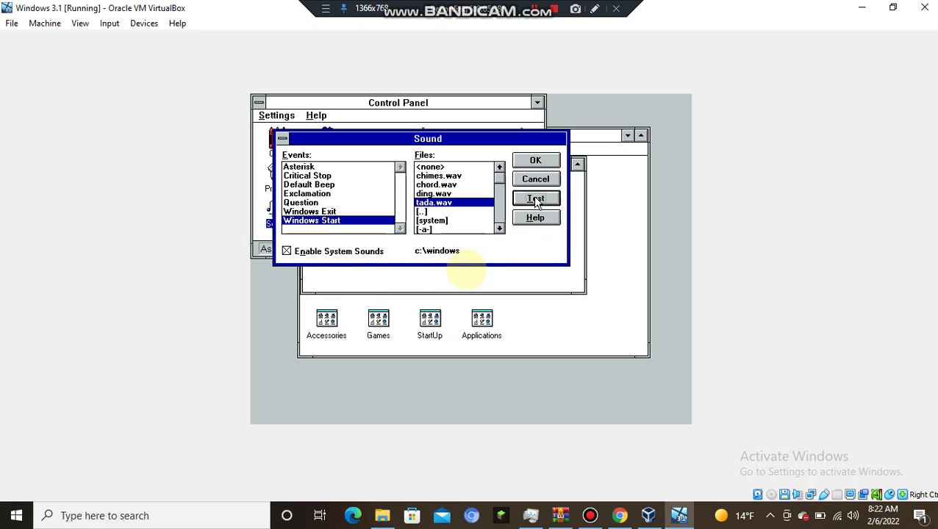
pyautogui.click(328, 212)
pyautogui.click(536, 199)
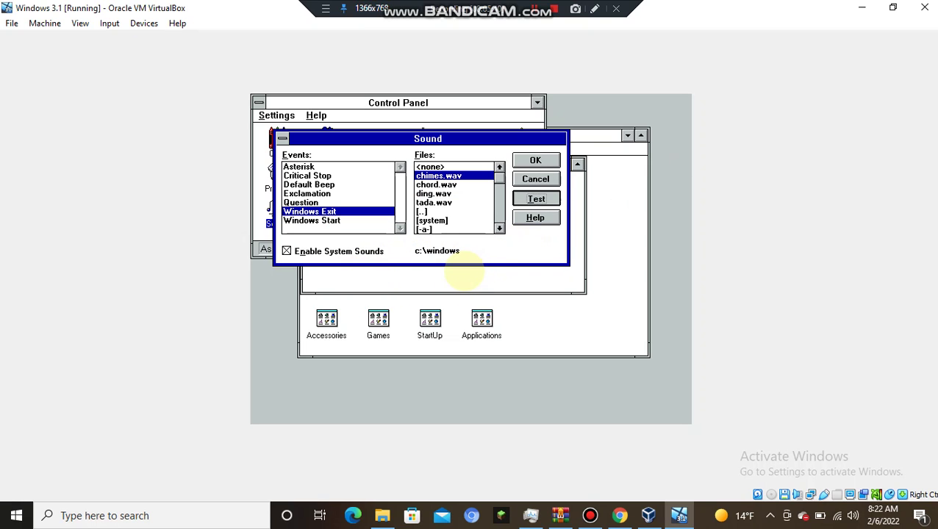
pyautogui.click(536, 160)
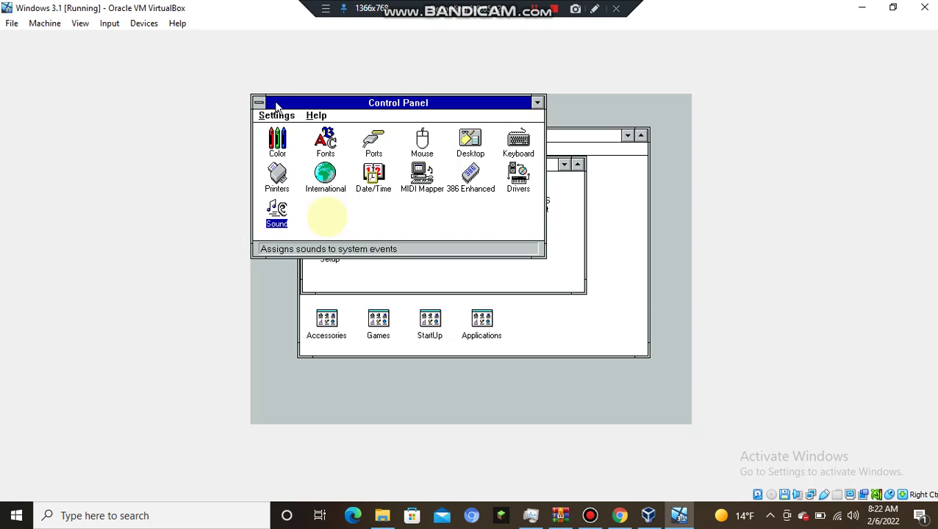
pyautogui.click(258, 102)
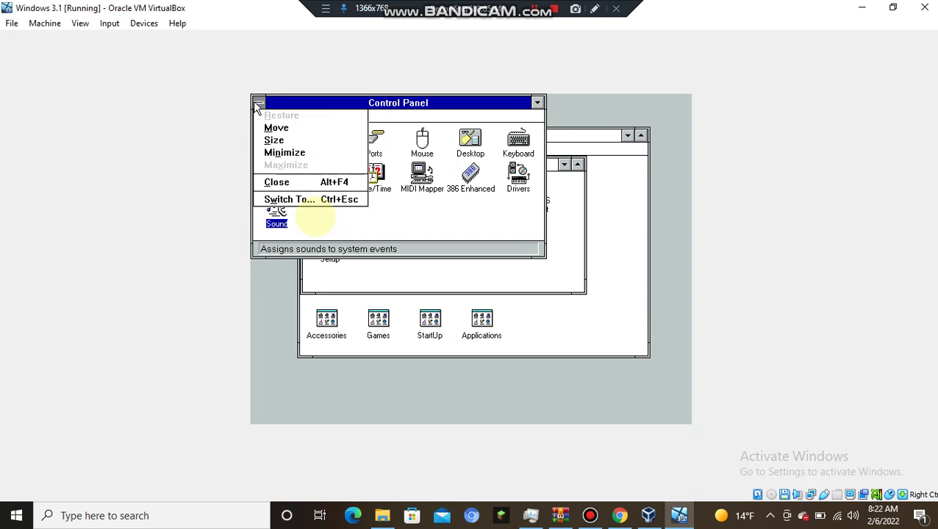
pyautogui.click(286, 186)
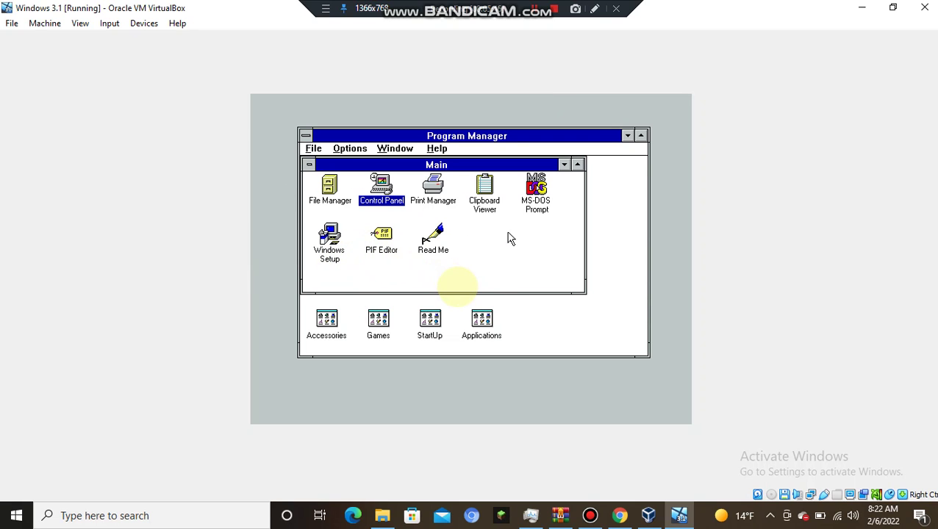